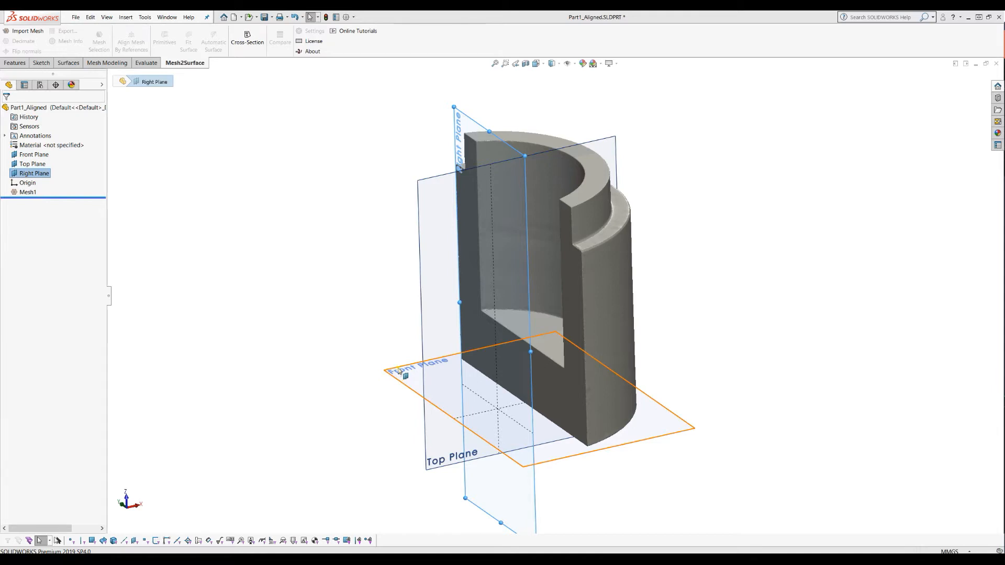
# - Create a mesh cross-section from the Front Plane, dragging the section plane to an offset of about 43.7 mm
pyautogui.click(399, 370)
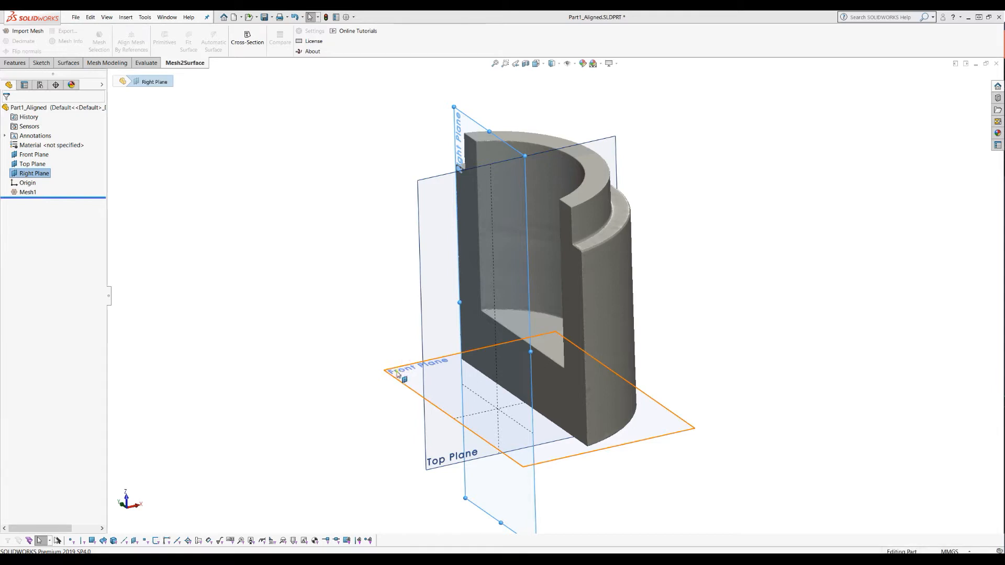
pyautogui.click(247, 37)
pyautogui.moveTo(575, 386); pyautogui.dragTo(575, 331)
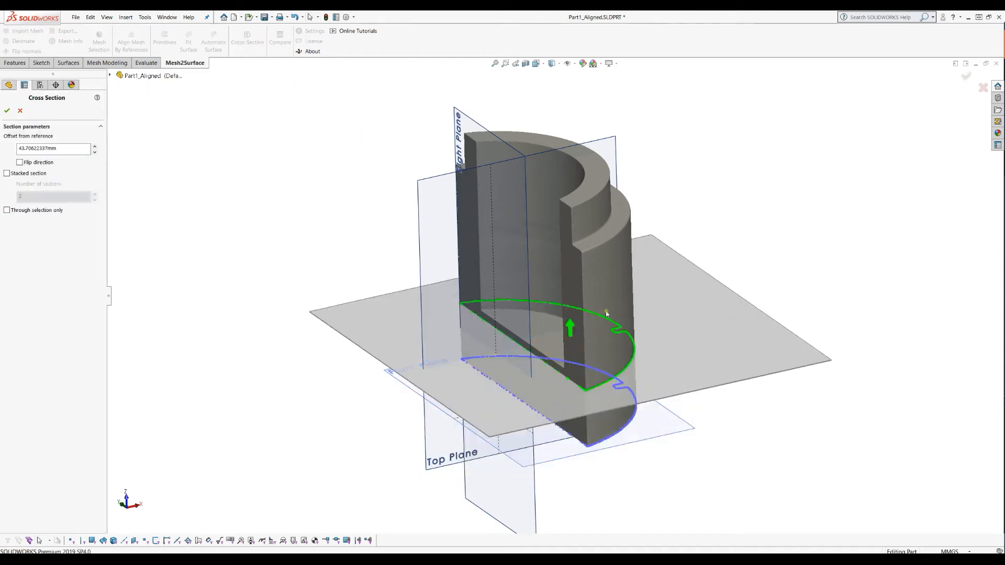
pyautogui.click(7, 110)
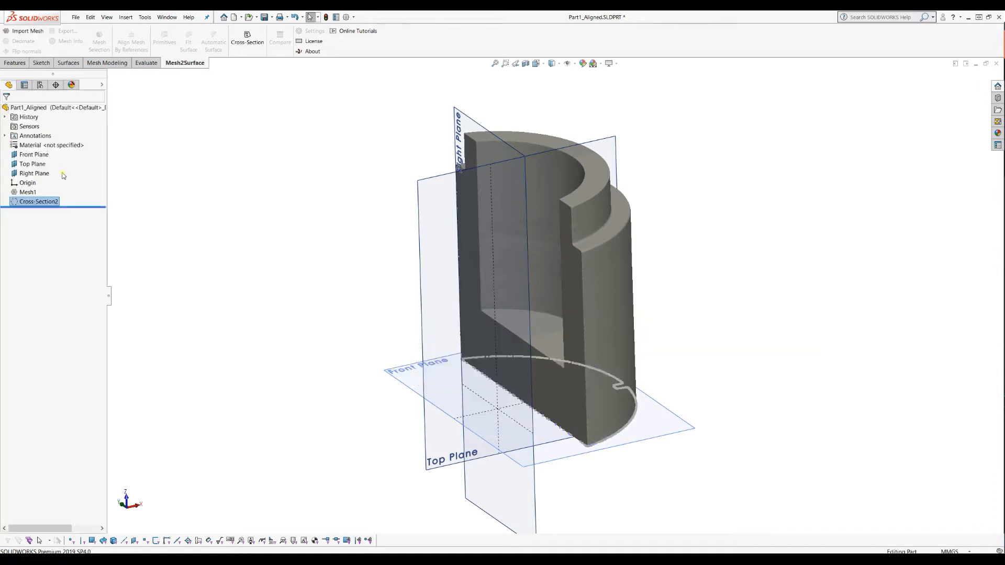
# - Hide the mesh and open a sketch on the Front Plane
pyautogui.click(25, 192)
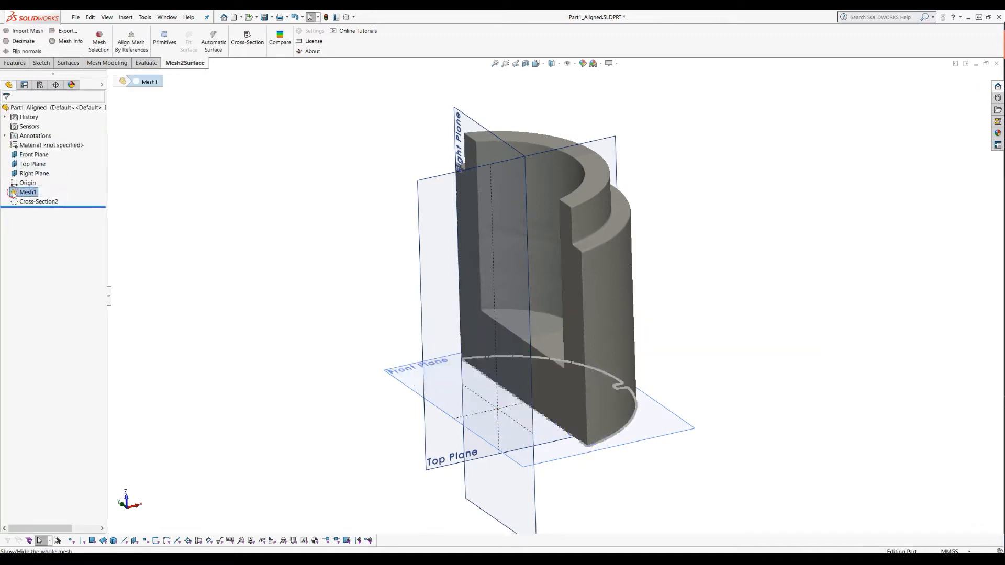
pyautogui.click(17, 183)
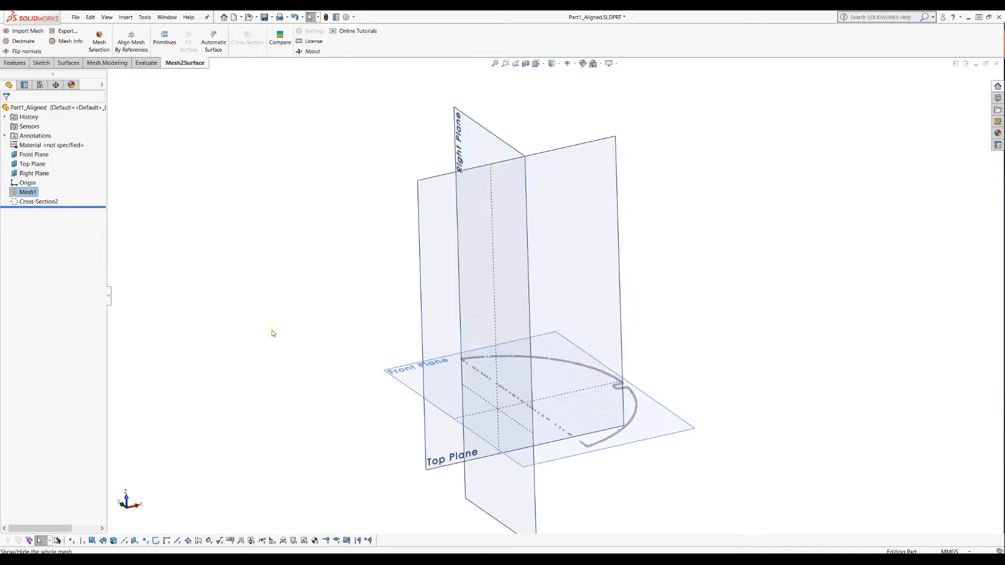
pyautogui.click(401, 377)
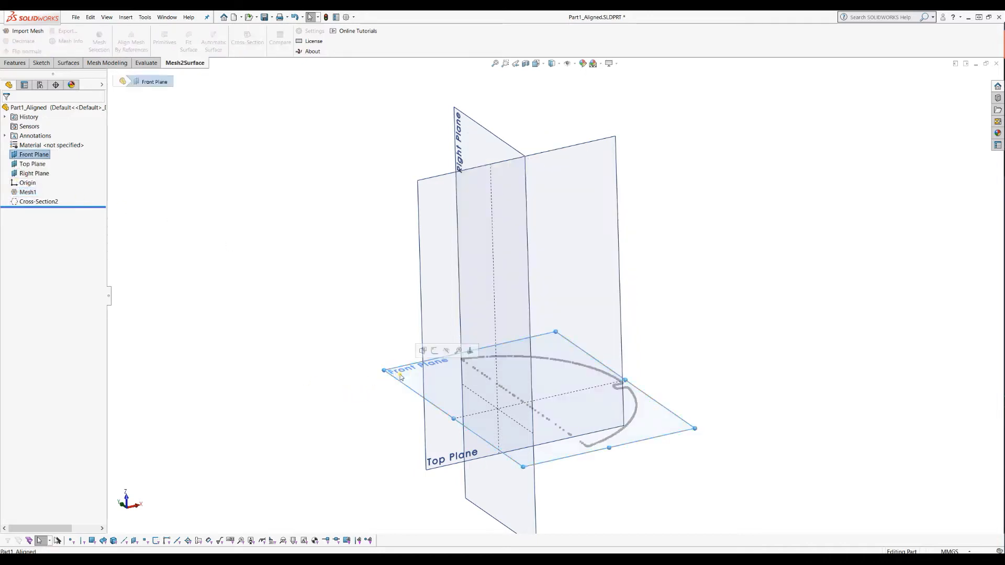
pyautogui.click(41, 62)
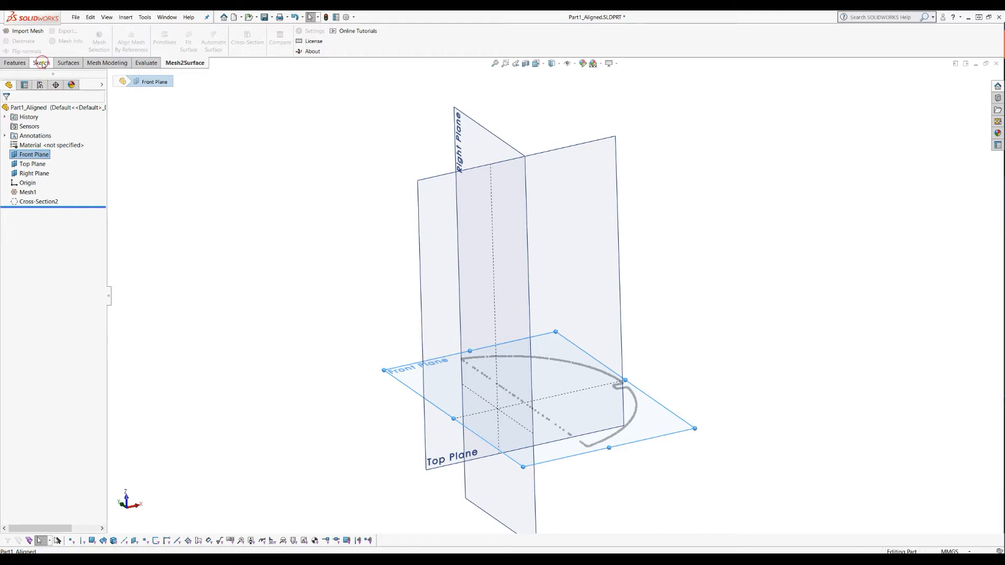
pyautogui.click(12, 36)
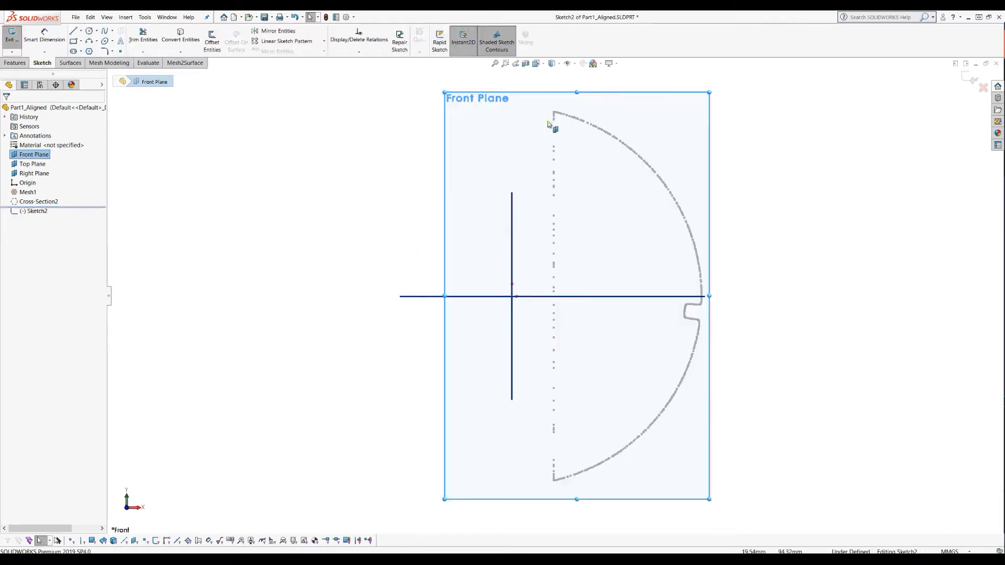
# - Sketch a circle of about 89.7 mm radius centred on the origin, and exit discarding the sketch changes
pyautogui.click(90, 31)
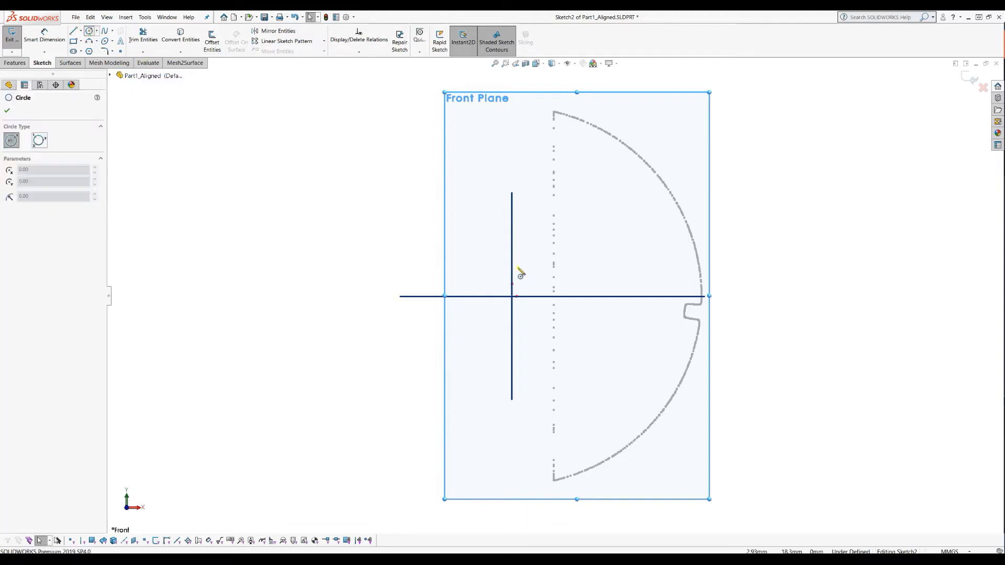
pyautogui.click(512, 297)
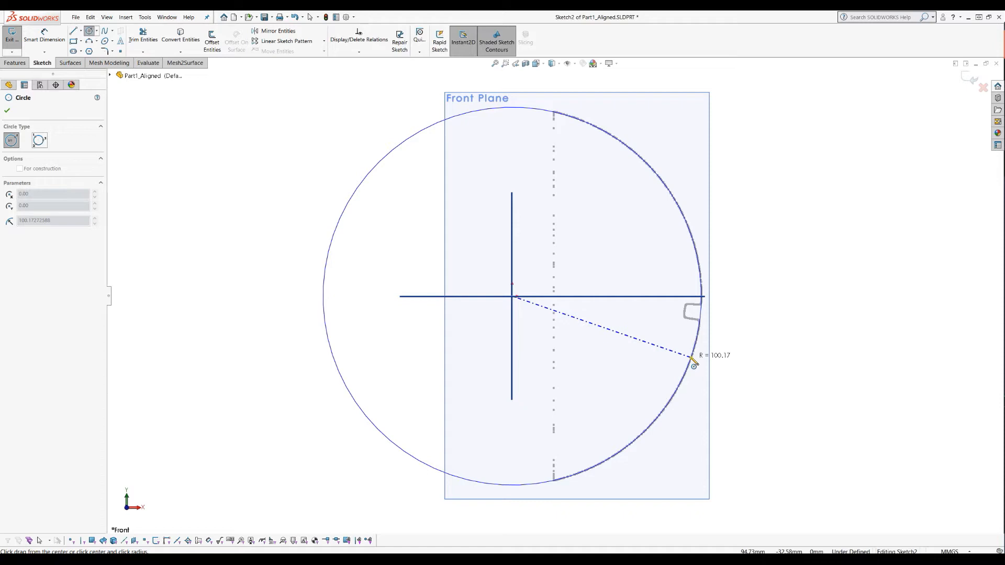
pyautogui.click(673, 352)
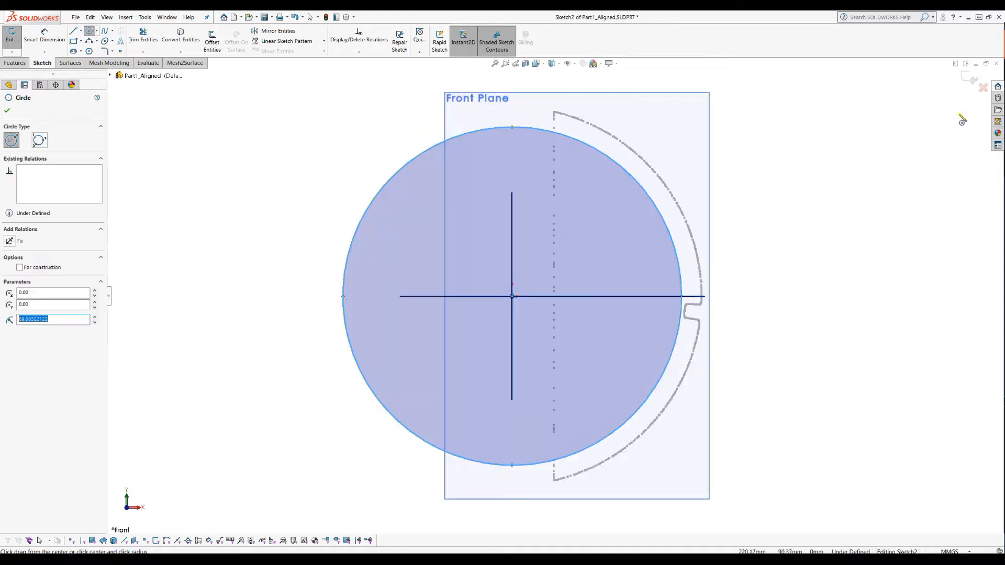
pyautogui.click(983, 87)
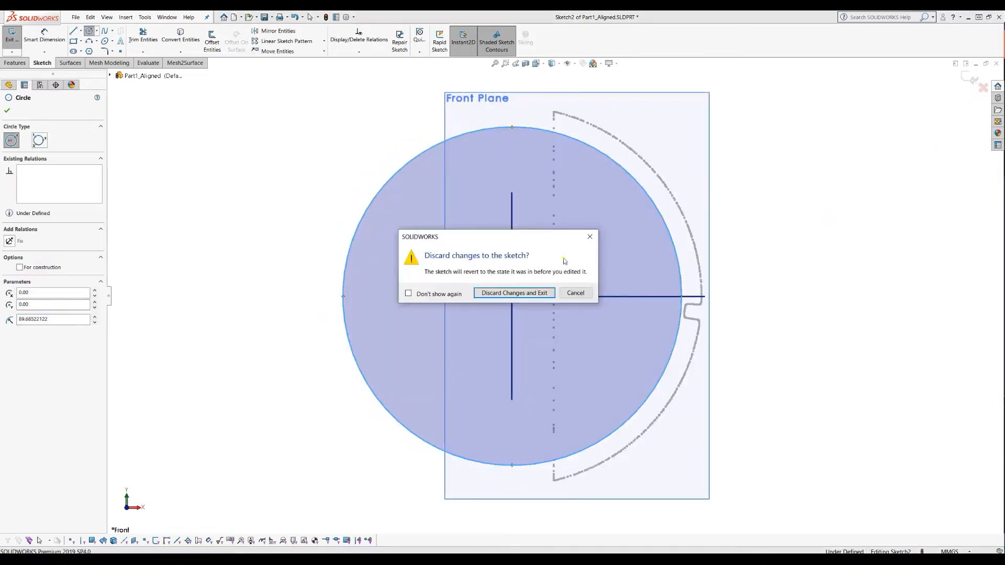
pyautogui.click(520, 289)
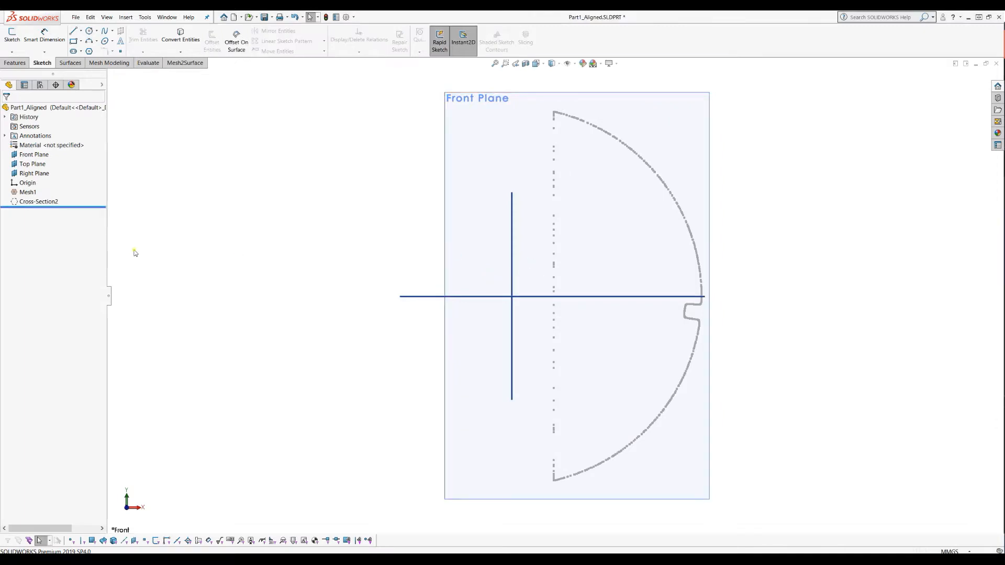
# - Delete the cross-section feature and show the mesh again
pyautogui.click(34, 202)
pyautogui.rightClick(34, 203)
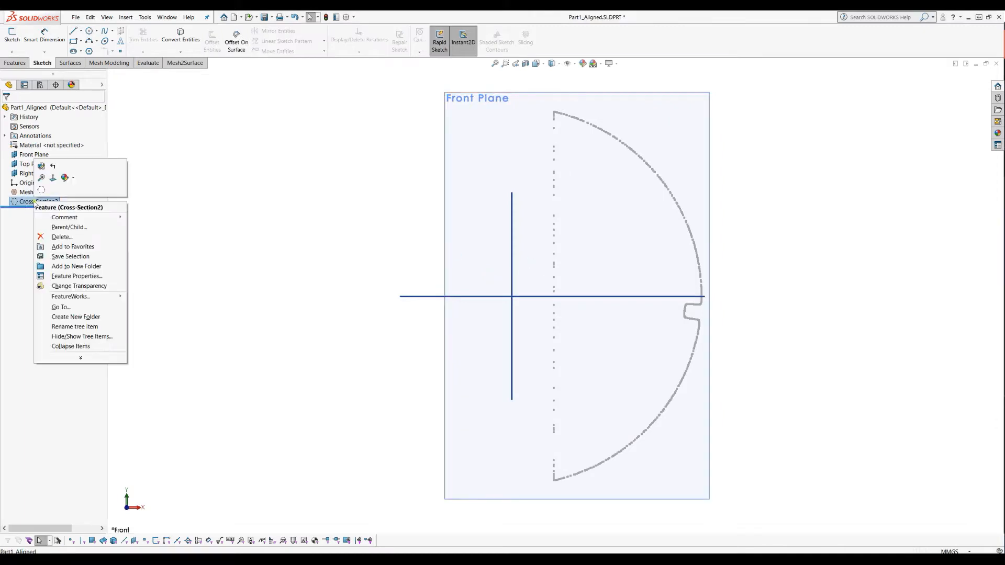
pyautogui.click(48, 232)
pyautogui.click(548, 174)
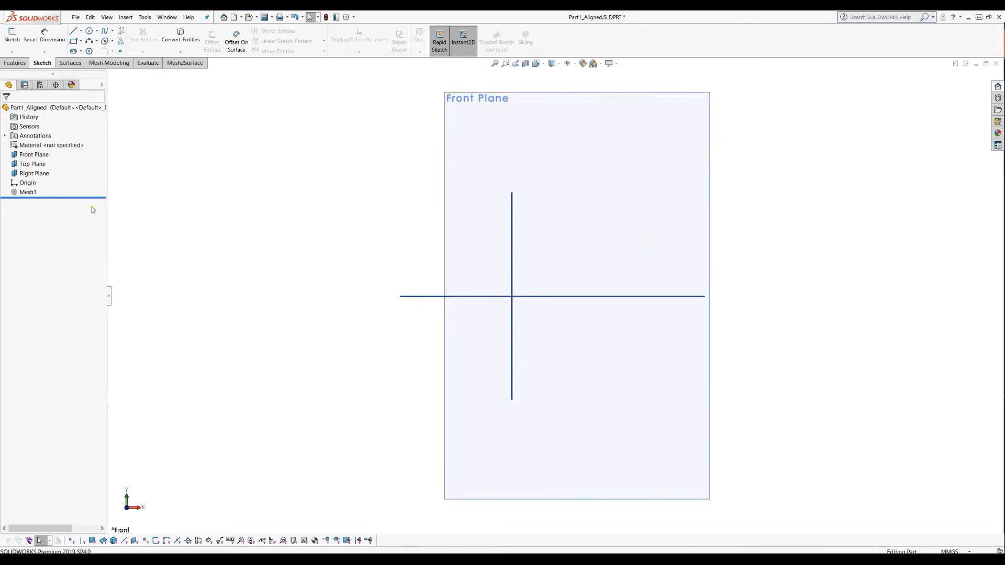
pyautogui.click(16, 192)
pyautogui.click(21, 178)
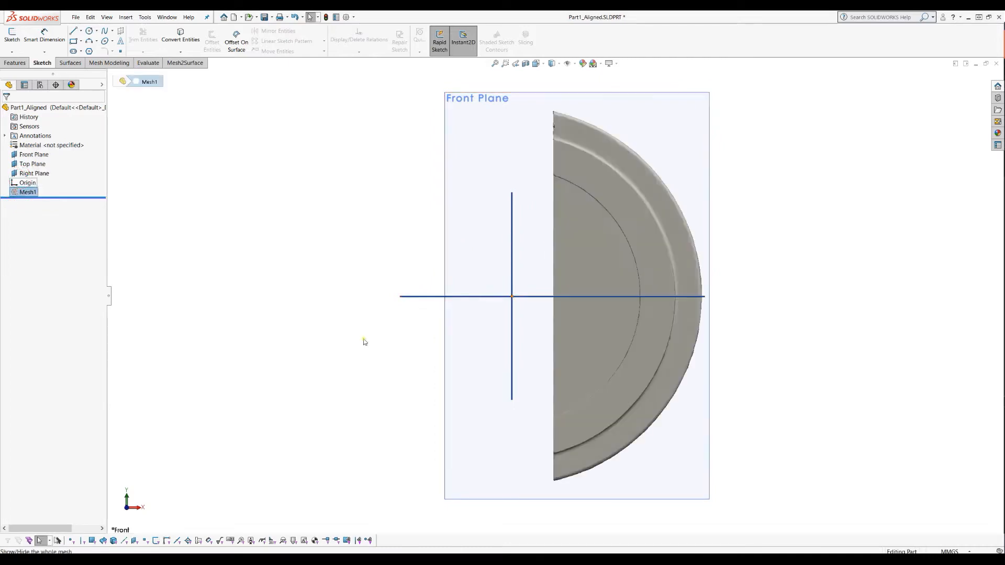
# - Try to start a Mesh2Surface cross-section without selecting a reference plane
pyautogui.moveTo(648, 397); pyautogui.dragTo(550, 251, button='middle')
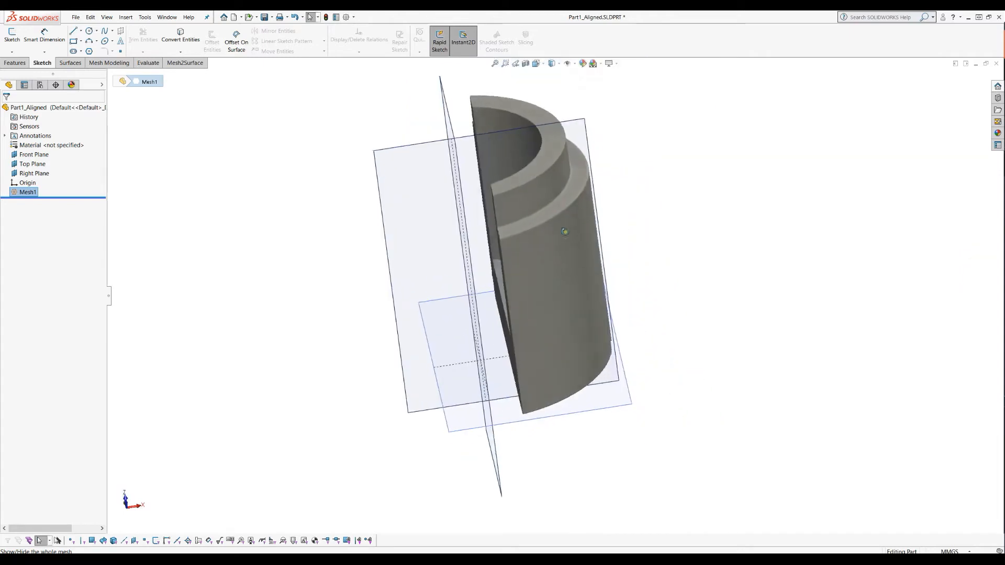
pyautogui.click(184, 63)
pyautogui.click(327, 222)
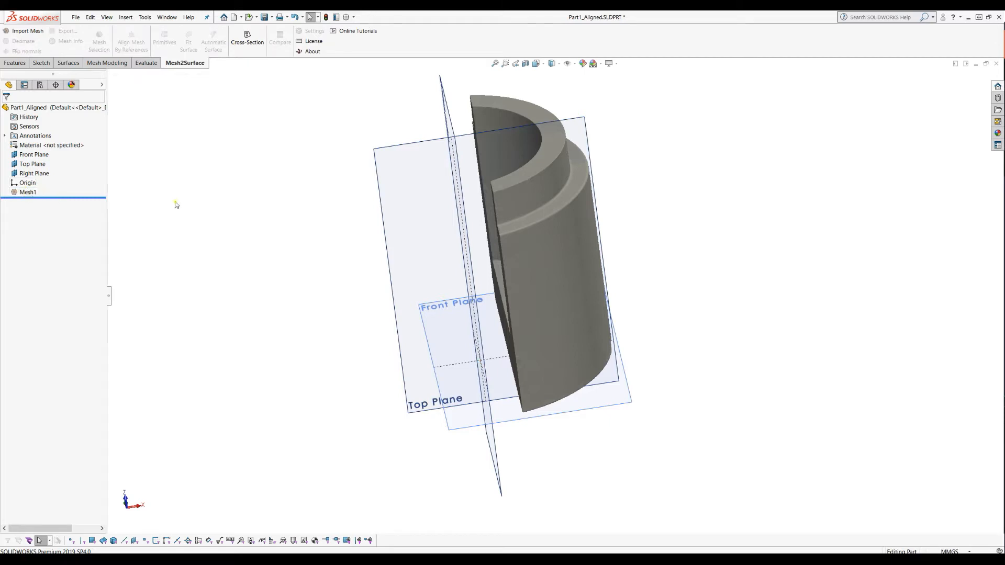
pyautogui.click(248, 41)
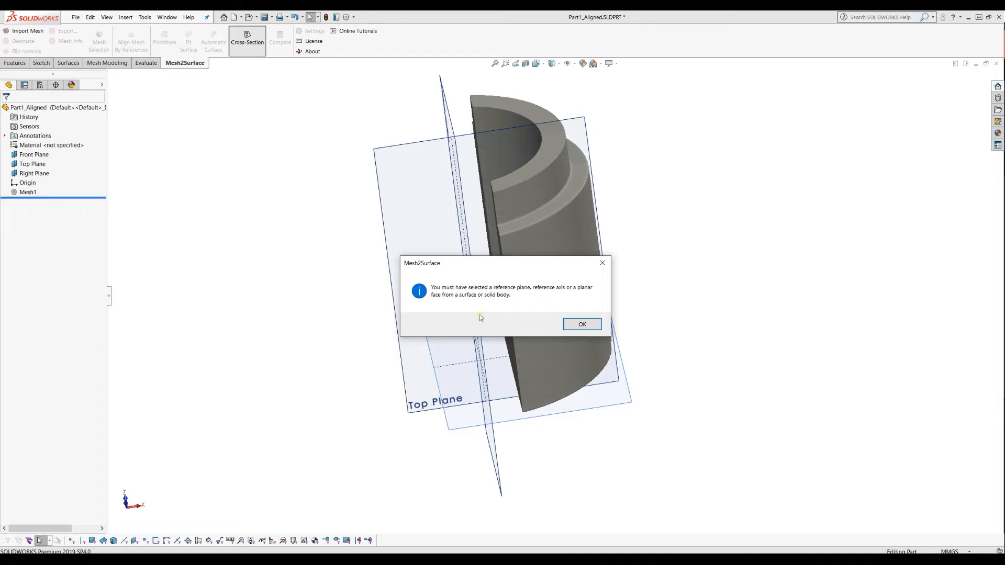
pyautogui.click(594, 323)
# - Start a cross-section referenced to the Front Plane and set its offset to 10 mm
pyautogui.moveTo(467, 338); pyautogui.dragTo(495, 311, button='middle')
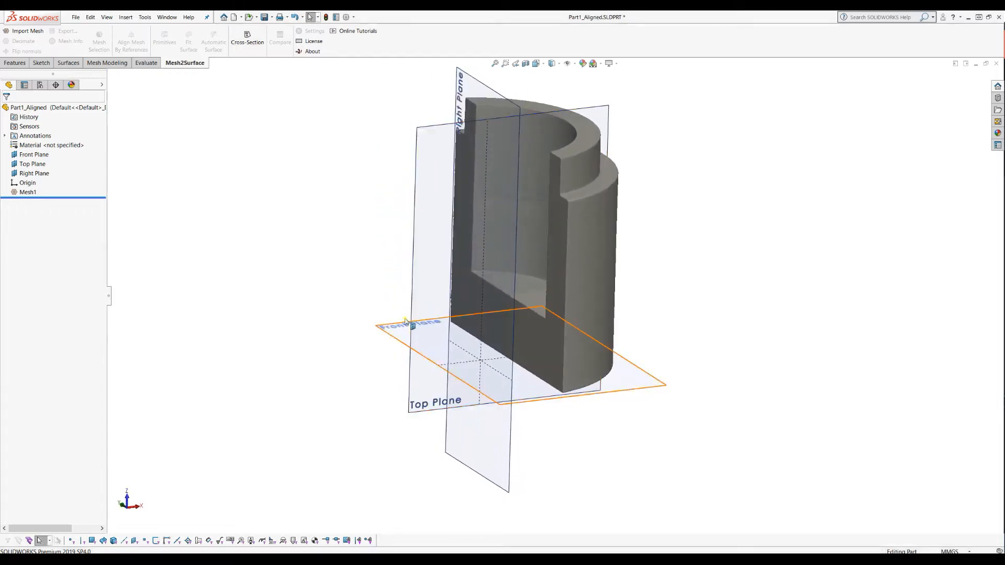
pyautogui.click(390, 328)
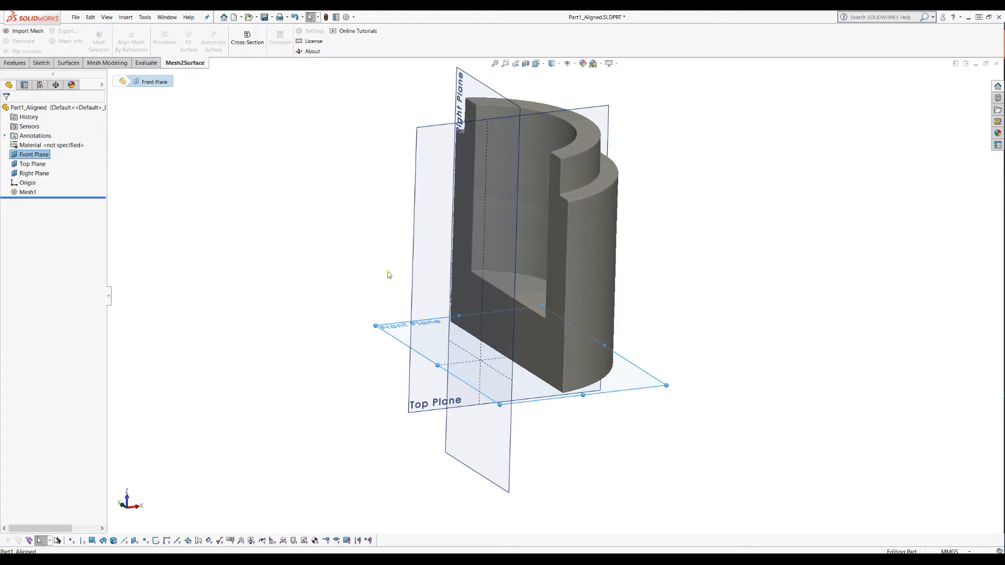
pyautogui.click(248, 45)
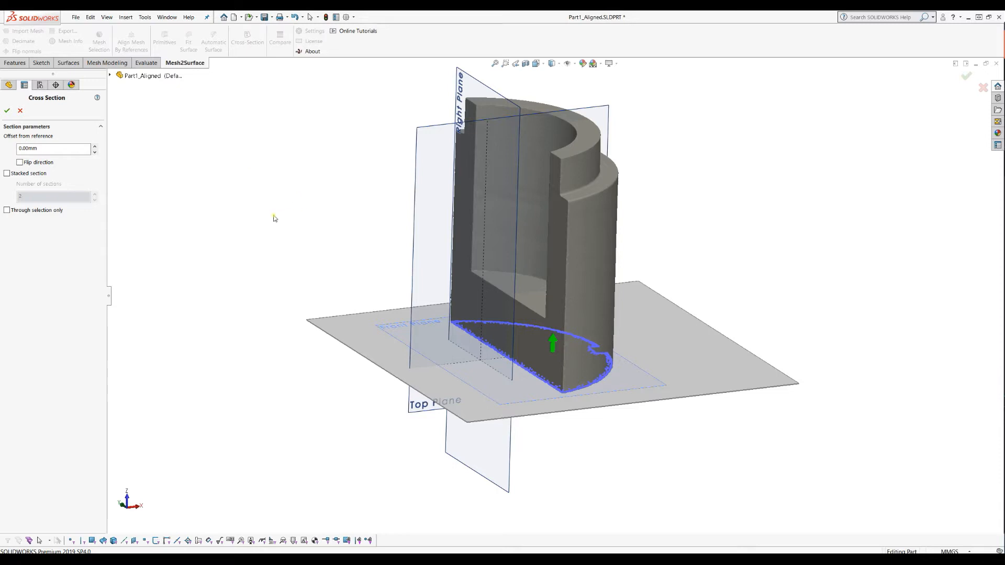
pyautogui.moveTo(621, 372); pyautogui.dragTo(623, 292, button='middle')
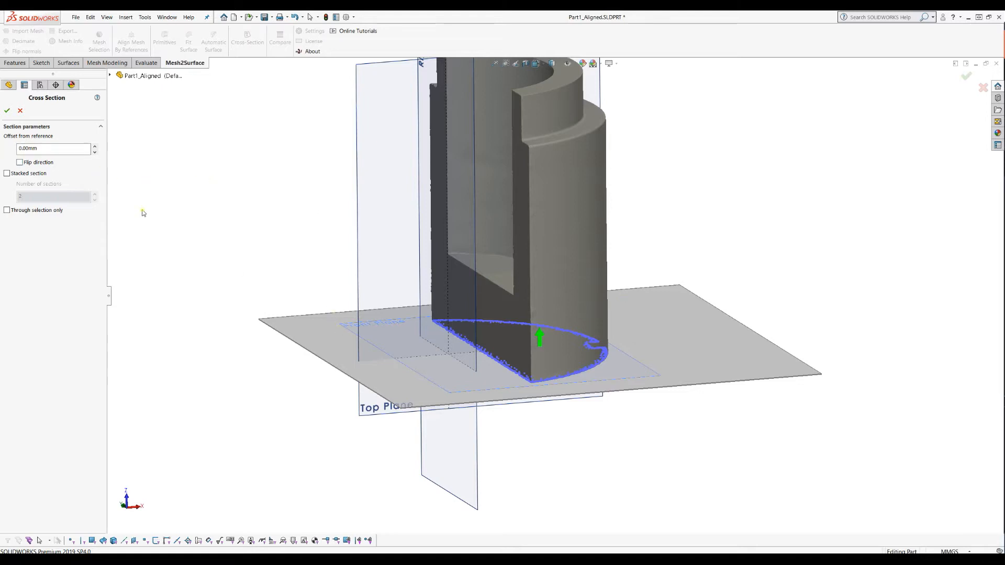
pyautogui.moveTo(47, 149); pyautogui.dragTo(1, 147)
pyautogui.write('1')
pyautogui.press('Return')
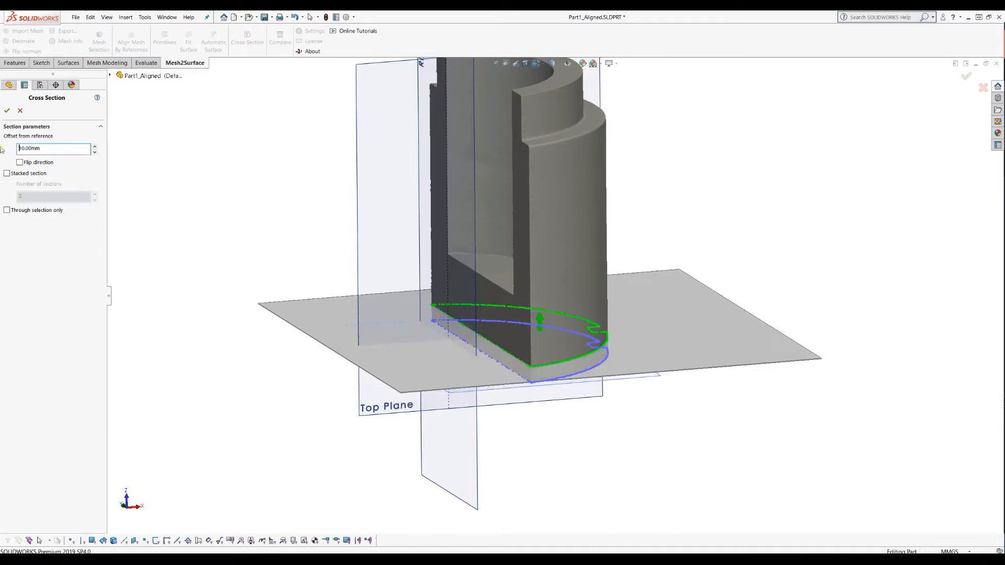
# - Flip the cross-section's offset direction so the section plane lies below the Front Plane
pyautogui.click(38, 163)
pyautogui.moveTo(372, 253); pyautogui.dragTo(372, 235, button='middle')
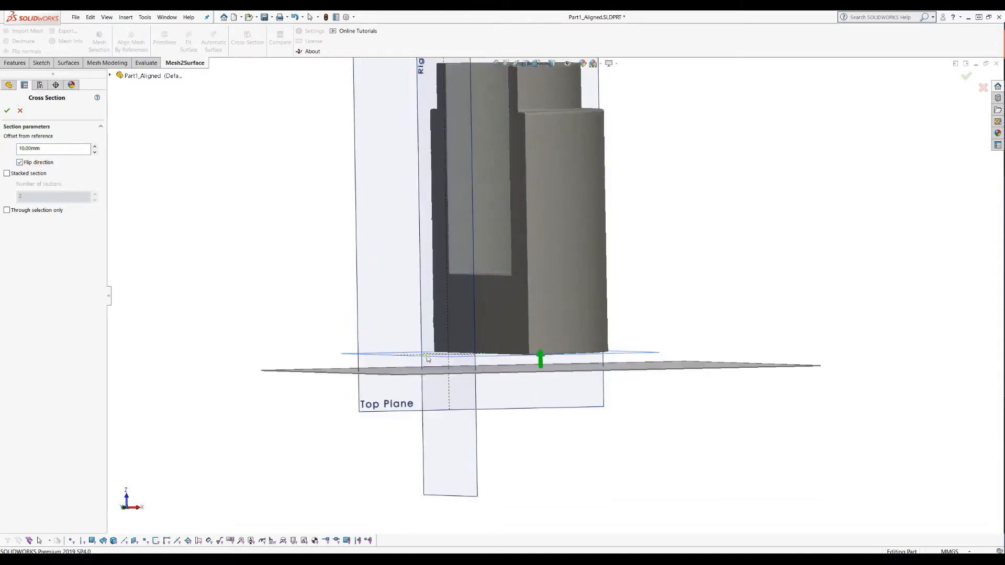
pyautogui.scroll(-3, 427, 359)
pyautogui.moveTo(429, 351); pyautogui.dragTo(427, 364, button='middle')
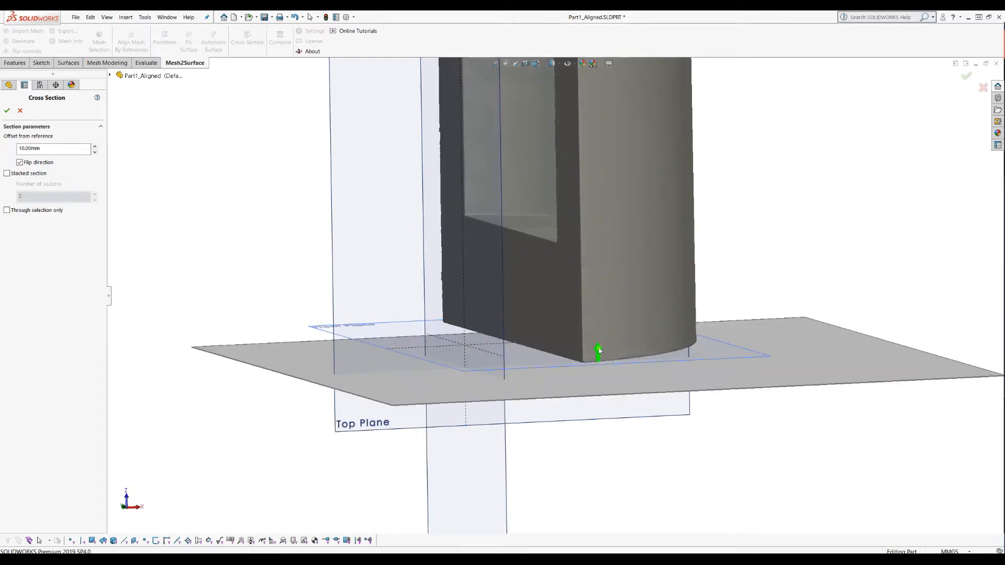
# - Pull the section plane up to an offset of about 33.5 mm and cancel the cross-section
pyautogui.moveTo(599, 351); pyautogui.dragTo(589, 252)
pyautogui.moveTo(743, 344); pyautogui.dragTo(722, 356, button='middle')
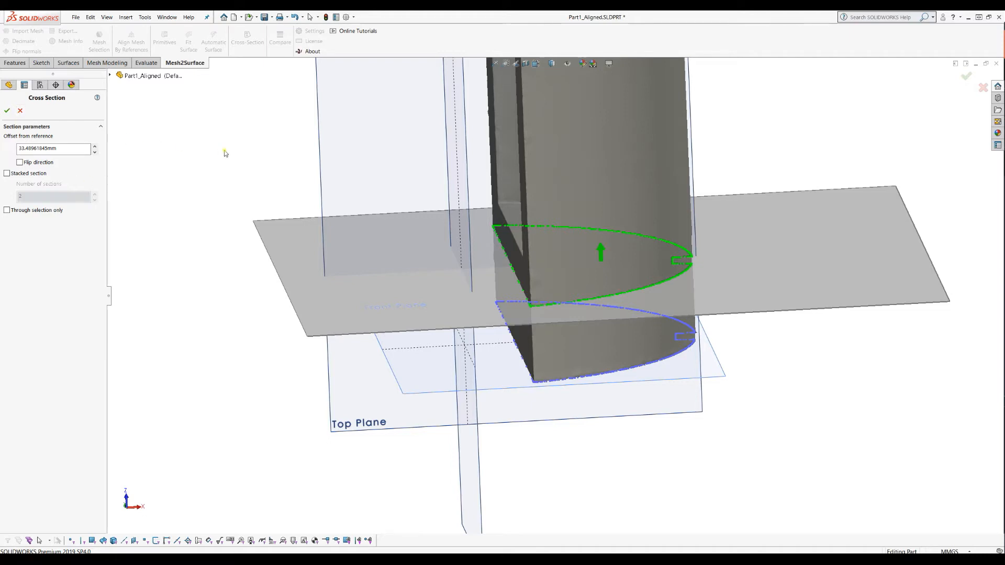
pyautogui.click(20, 111)
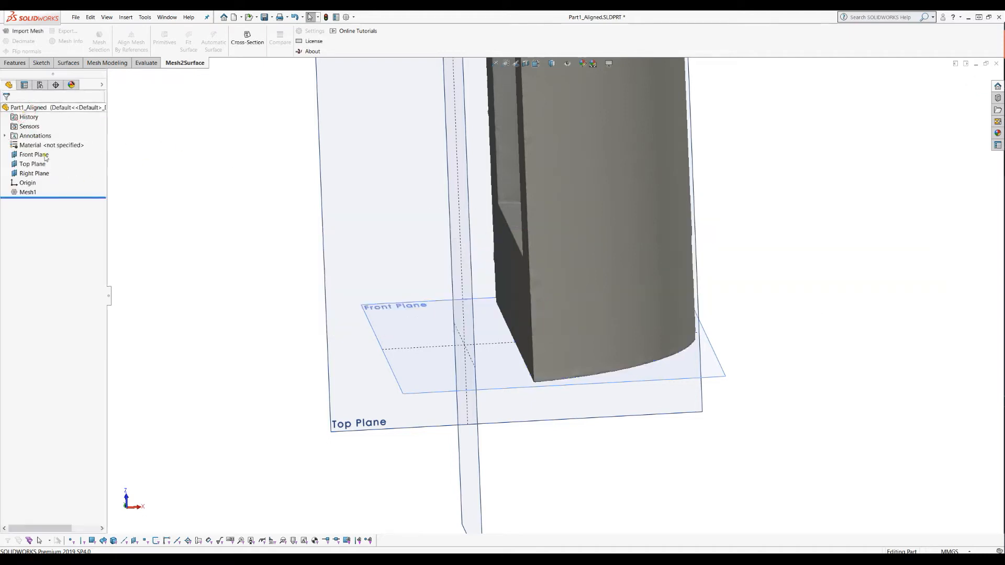
# - Select the large outer cylindrical face of the mesh with the wand in Mesh Selection and accept it
pyautogui.scroll(3, 292, 266)
pyautogui.moveTo(523, 459)
pyautogui.mouseDown(button='middle')
pyautogui.moveTo(502, 462)
pyautogui.moveTo(514, 468)
pyautogui.mouseUp(button='middle')
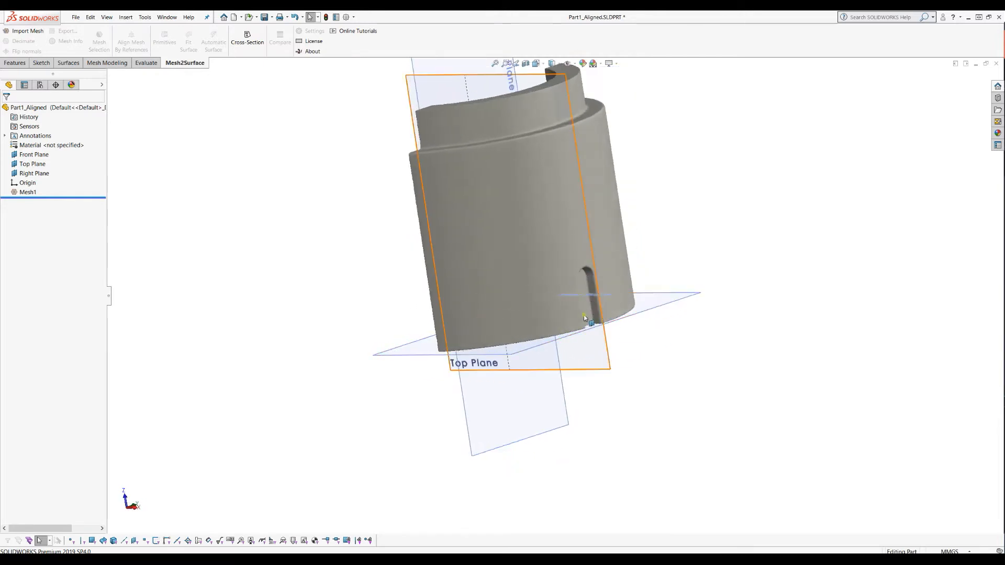
pyautogui.moveTo(648, 265); pyautogui.dragTo(666, 277, button='middle')
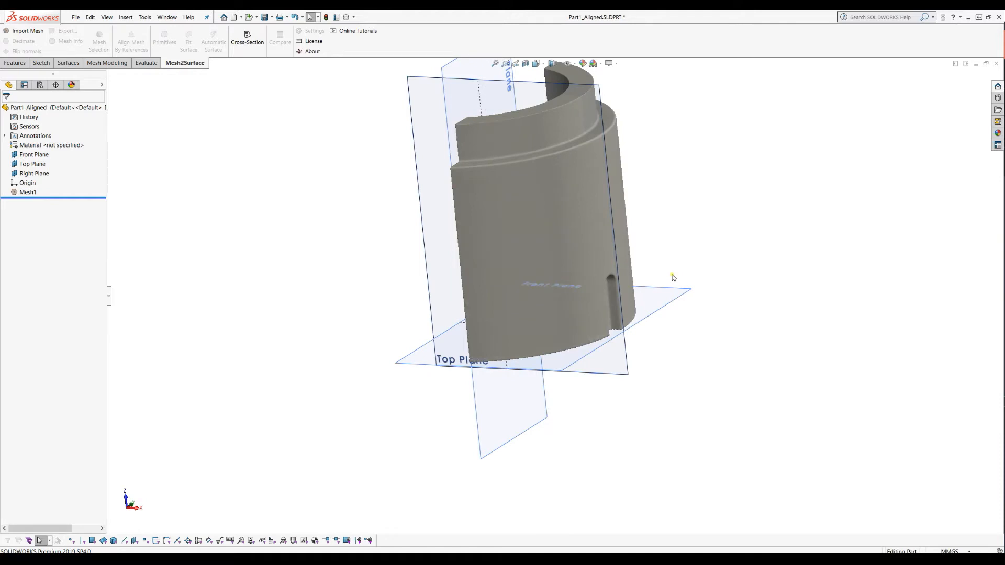
pyautogui.click(27, 192)
pyautogui.click(99, 40)
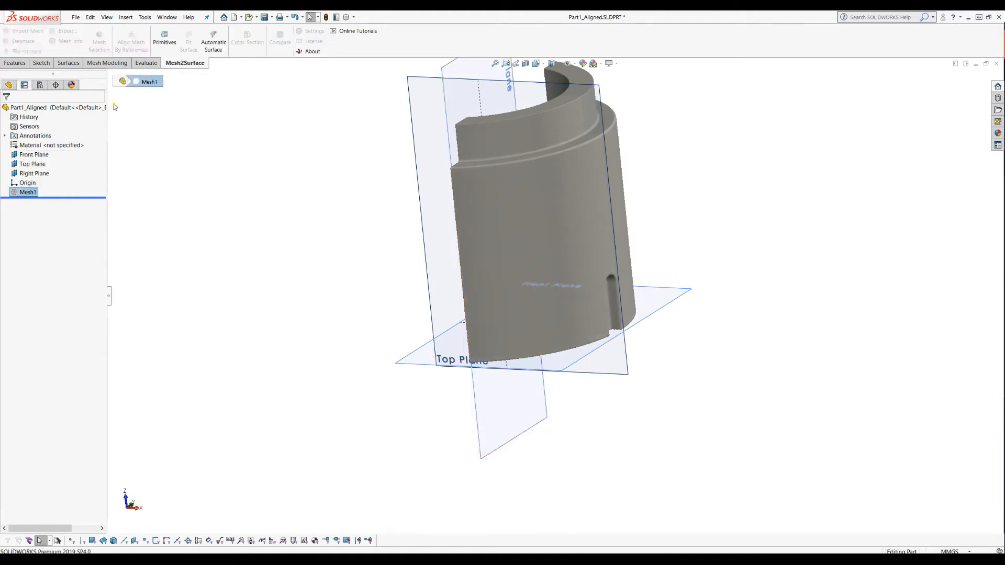
pyautogui.click(528, 216)
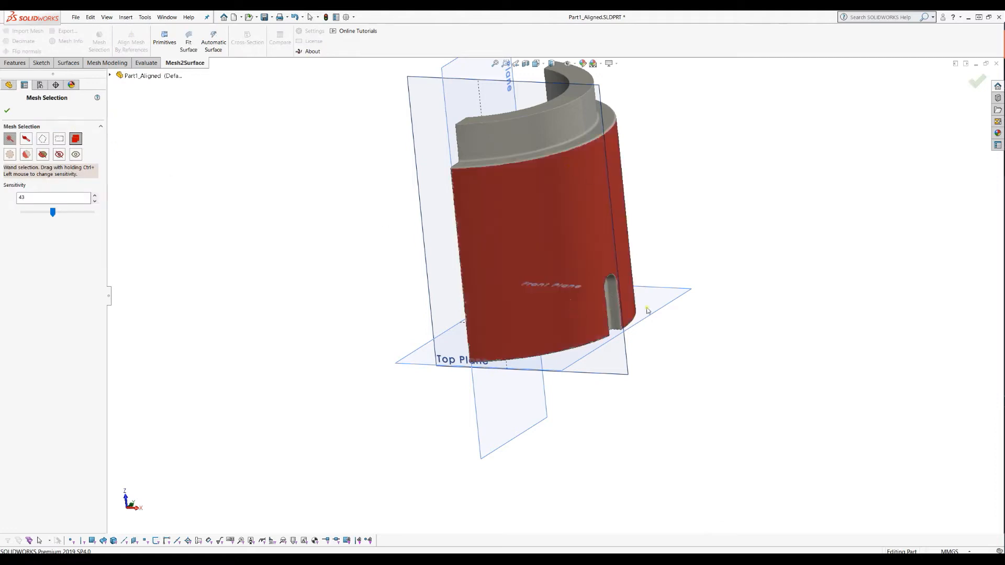
pyautogui.click(8, 111)
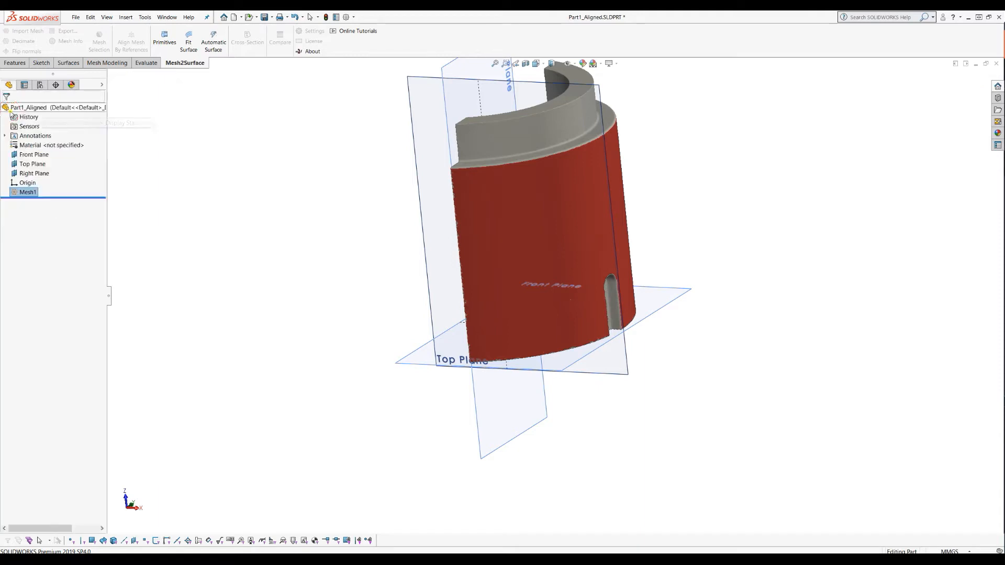
# - Start a cross-section from the Front Plane through the mesh selection only and pull its plane up to about 19.2 mm offset
pyautogui.click(408, 360)
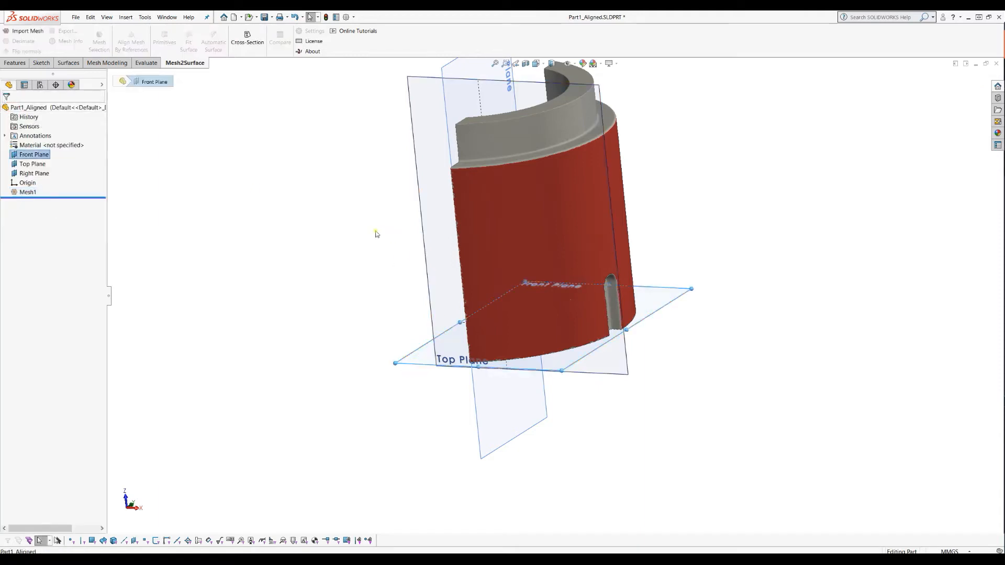
pyautogui.click(247, 38)
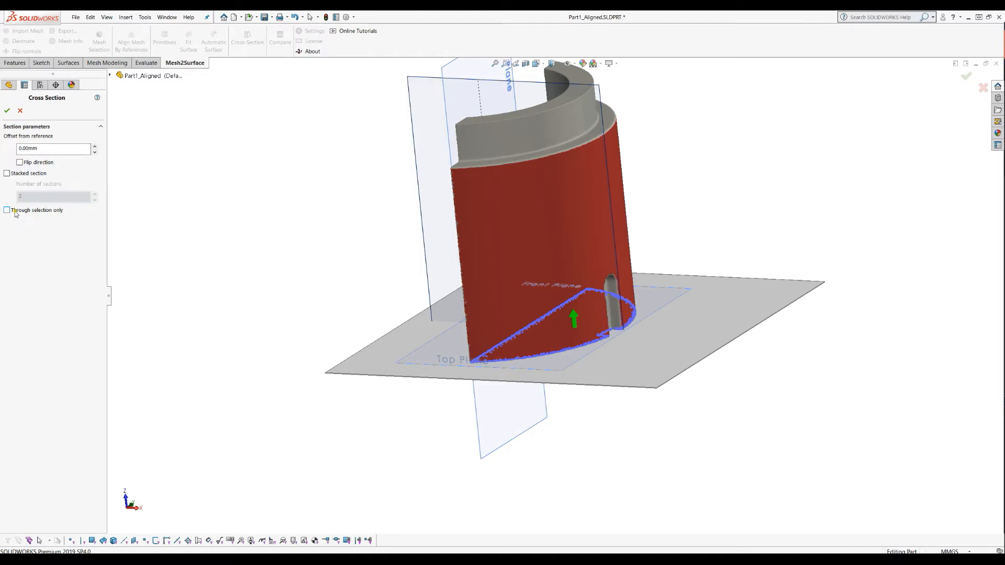
pyautogui.click(14, 212)
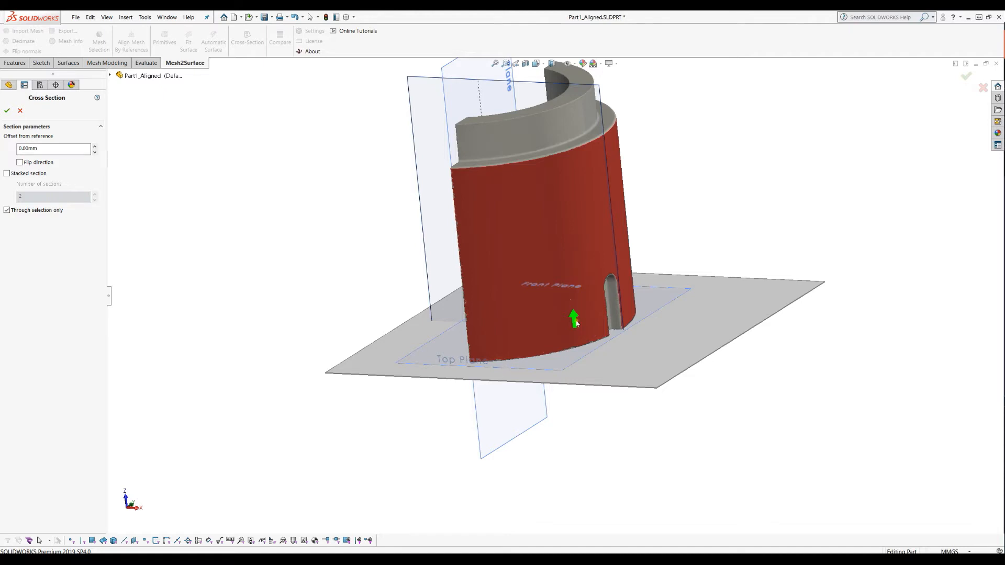
pyautogui.moveTo(574, 318); pyautogui.dragTo(571, 294)
pyautogui.scroll(-5, 622, 325)
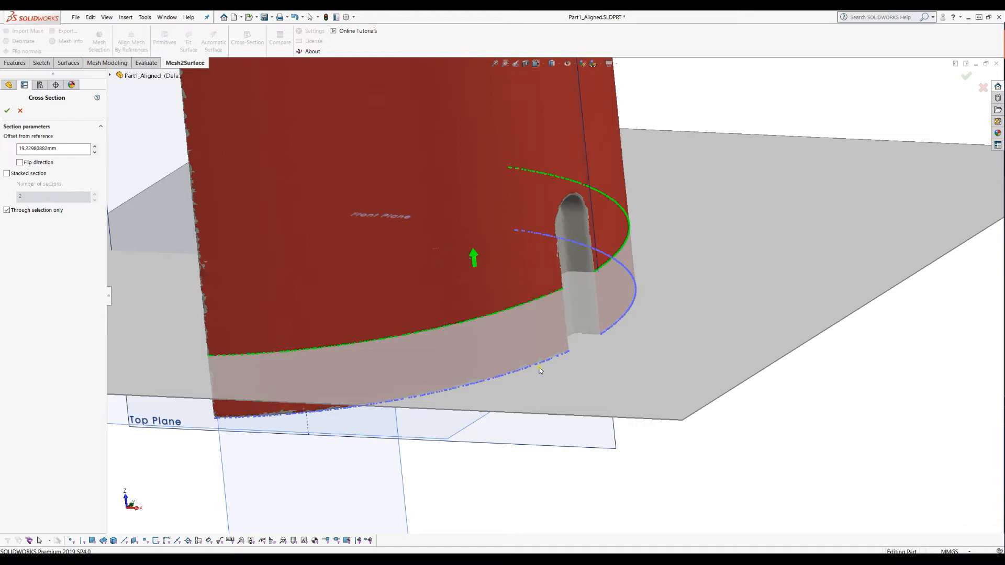
pyautogui.scroll(3, 596, 368)
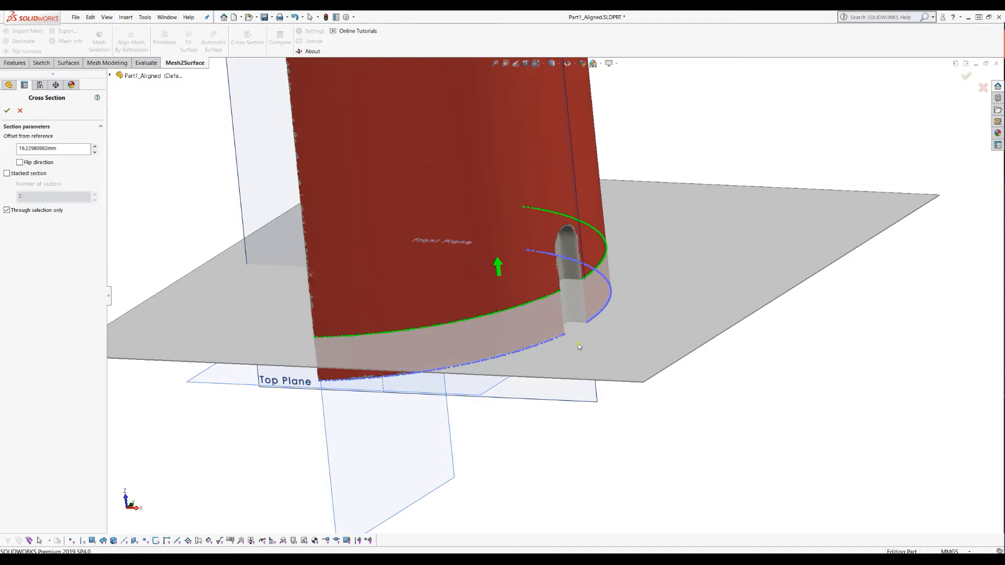
pyautogui.scroll(3, 574, 283)
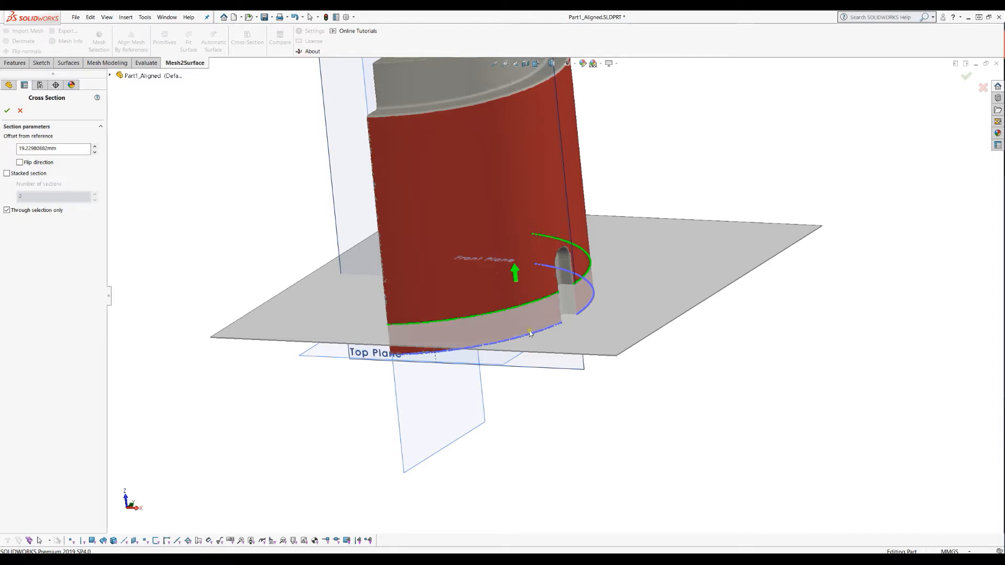
# - Make the cross-section a stacked section with 20 sections and accept it
pyautogui.click(7, 174)
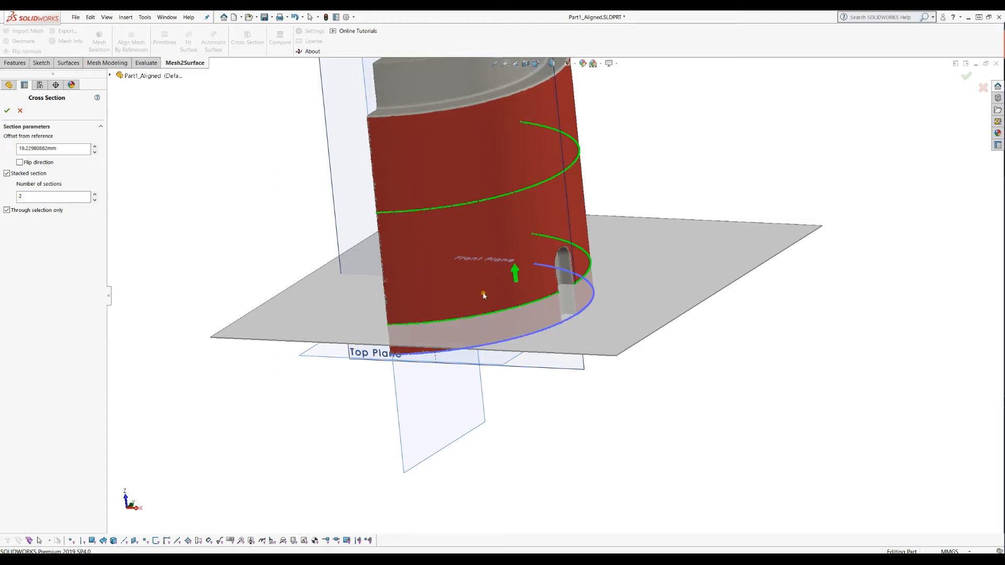
pyautogui.click(18, 197)
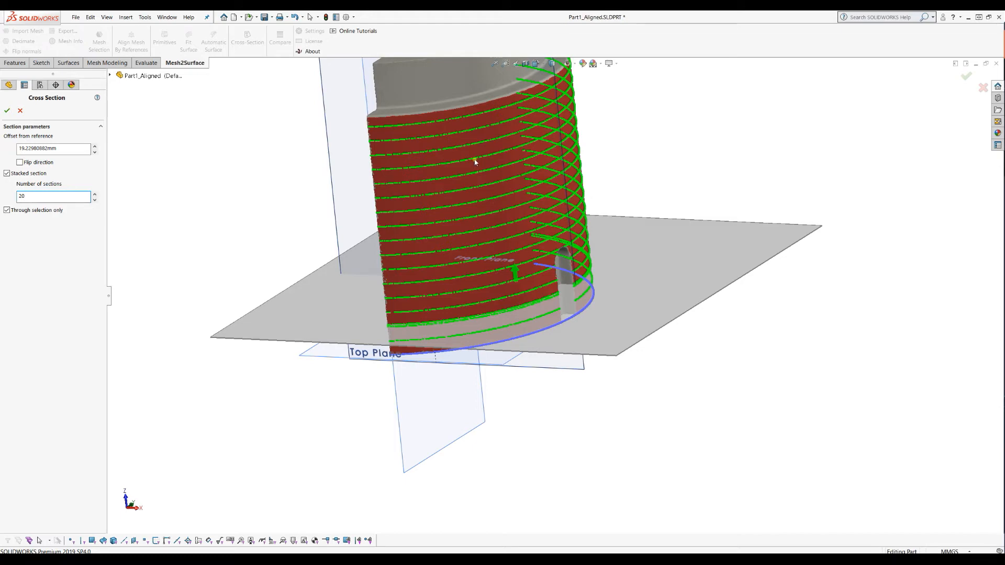
pyautogui.moveTo(425, 175); pyautogui.dragTo(438, 141, button='middle')
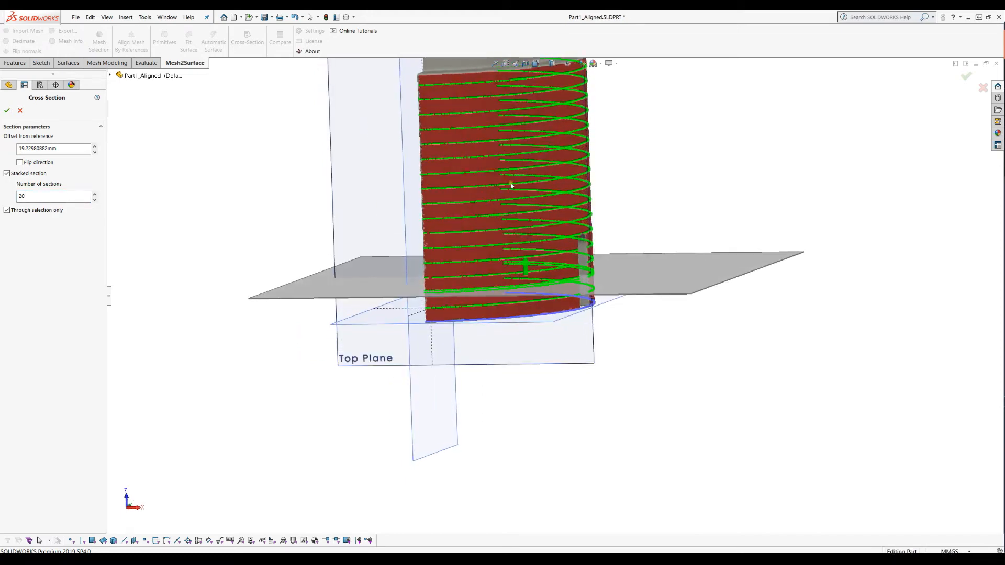
pyautogui.scroll(-2, 523, 183)
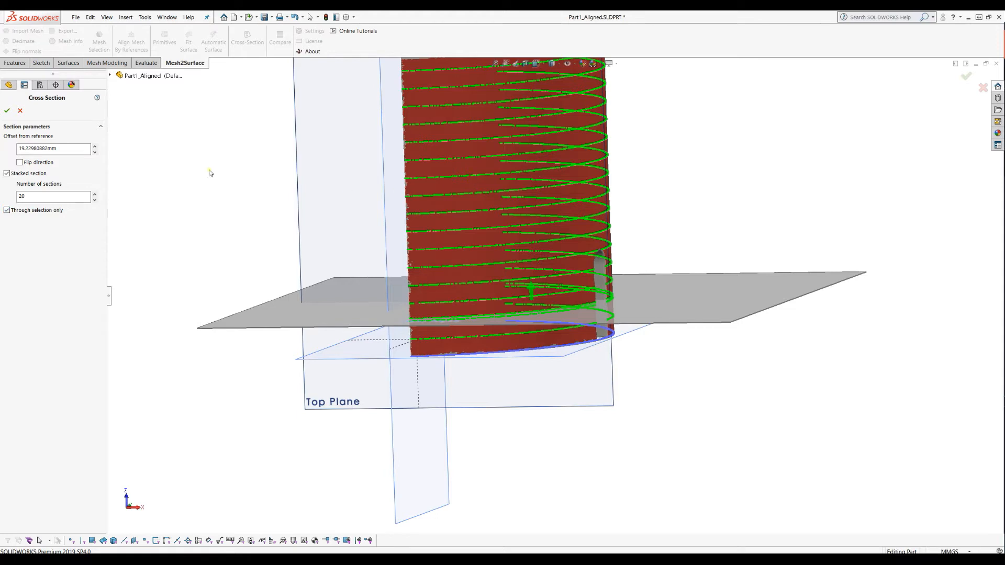
pyautogui.click(7, 111)
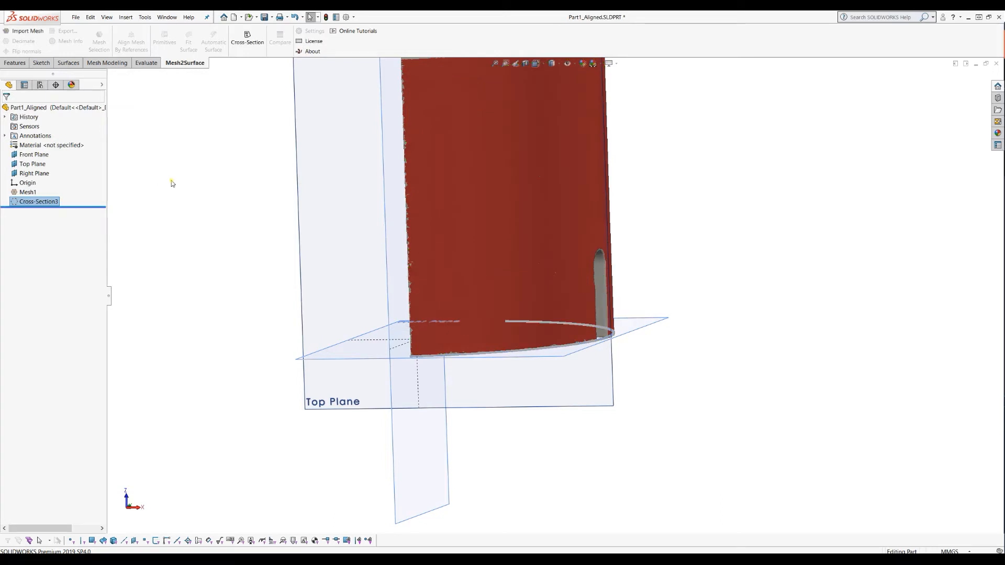
# - Hide the mesh and open a new sketch on the Front Plane
pyautogui.click(16, 193)
pyautogui.click(21, 181)
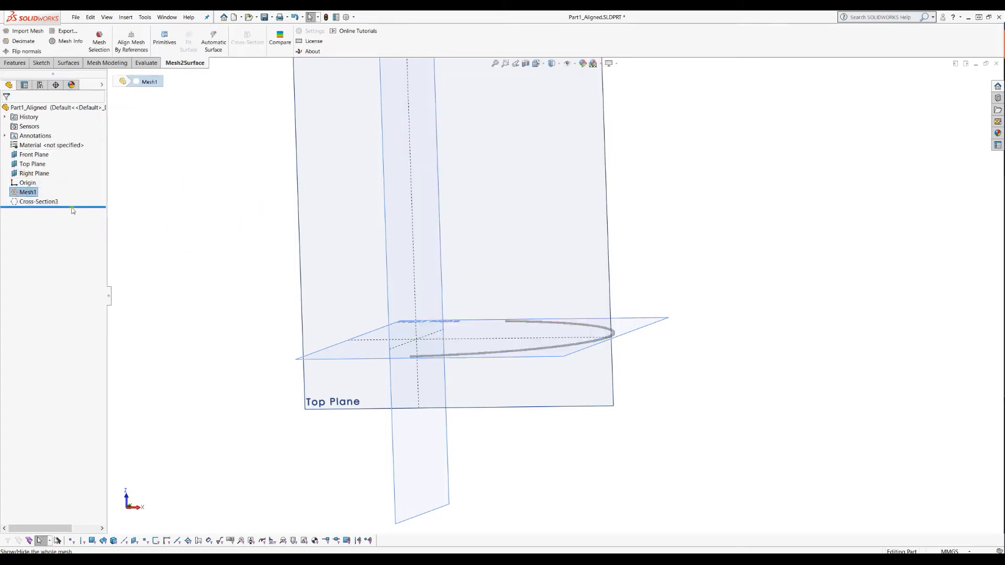
pyautogui.moveTo(283, 368); pyautogui.dragTo(303, 350, button='middle')
pyautogui.click(294, 289)
pyautogui.click(42, 63)
pyautogui.click(12, 36)
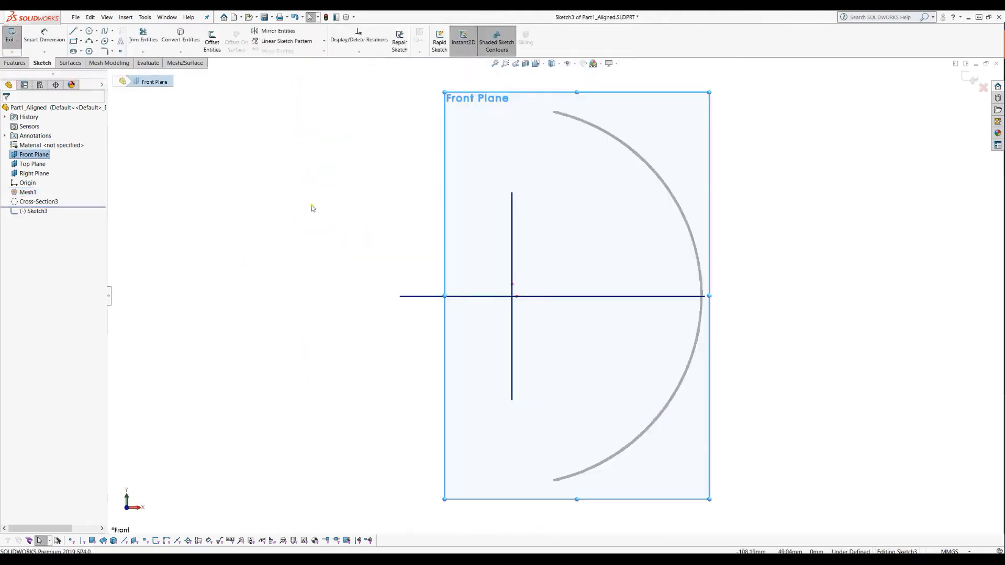
# - Examine the scatter of the stacked section points along the arc up close and discard the sketch
pyautogui.scroll(-6, 709, 281)
pyautogui.scroll(-3, 626, 302)
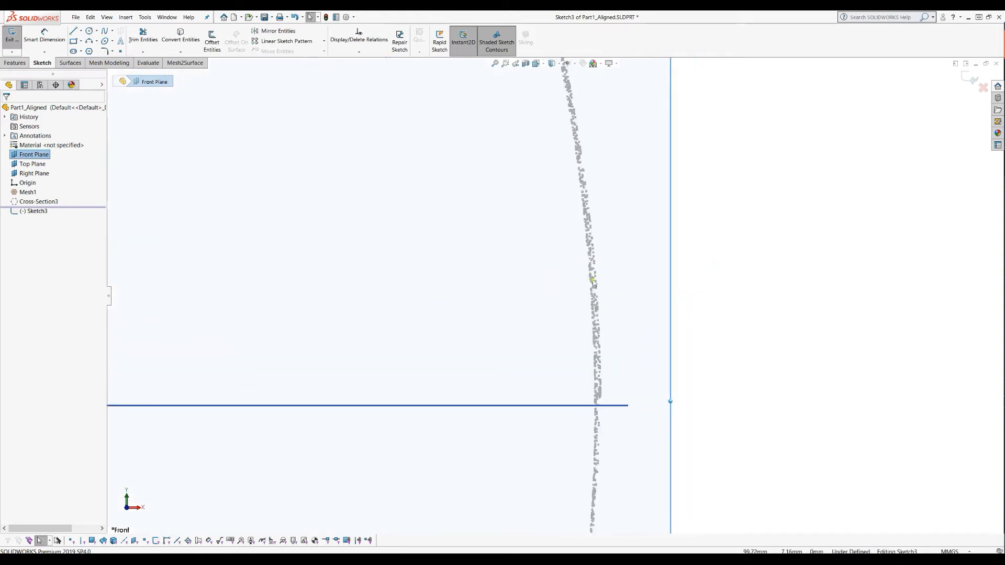
pyautogui.scroll(-3, 592, 283)
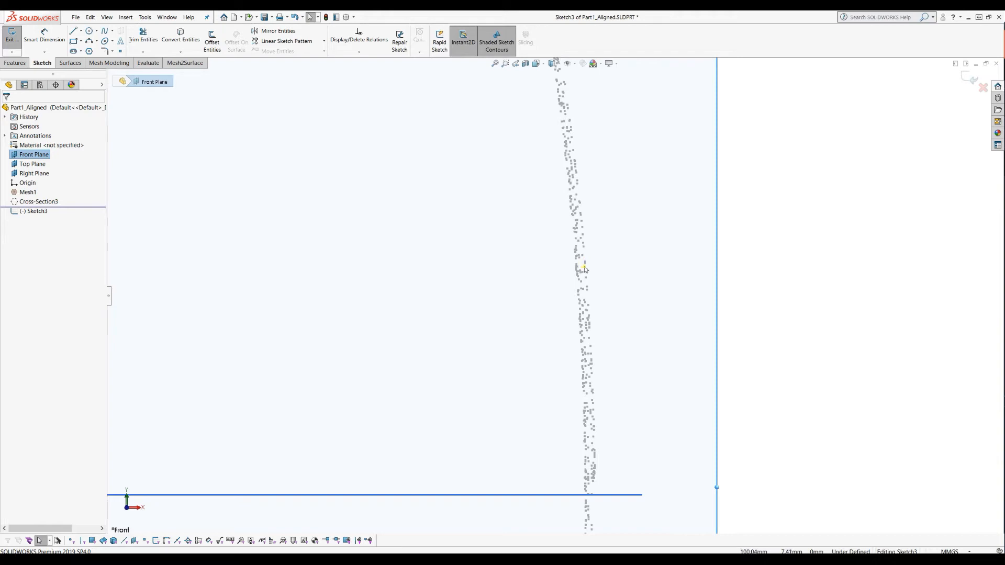
pyautogui.scroll(3, 584, 269)
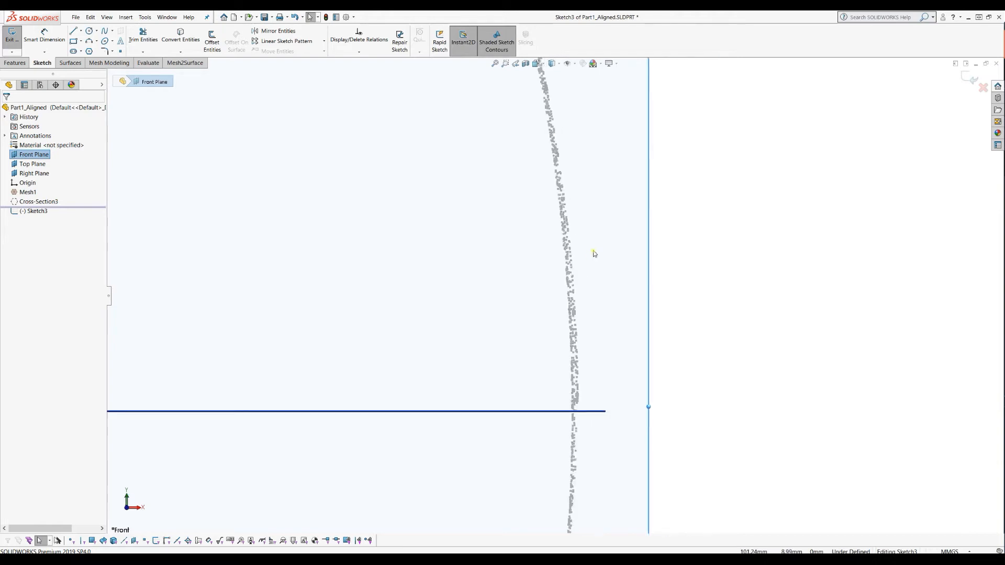
pyautogui.scroll(1, 592, 251)
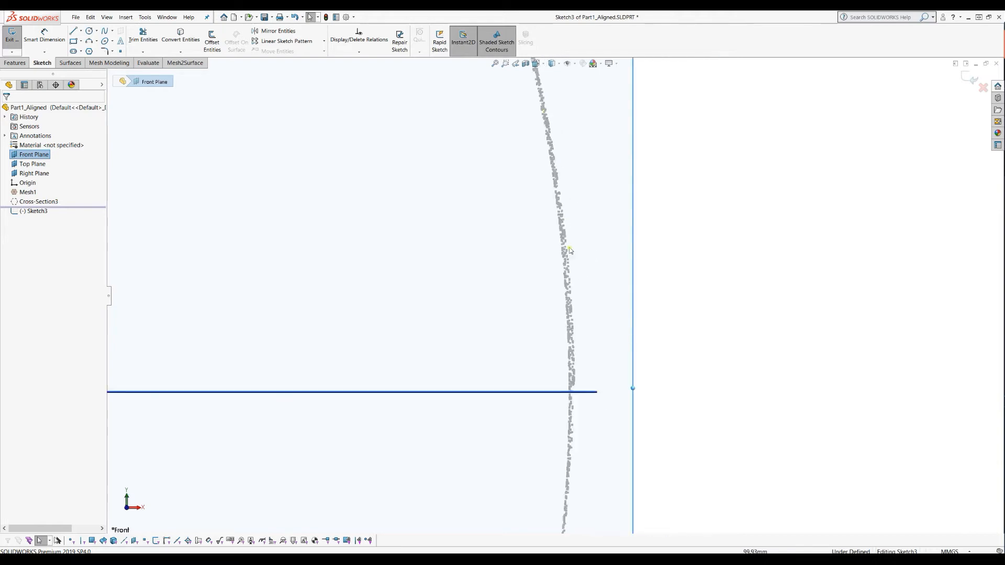
pyautogui.scroll(5, 601, 348)
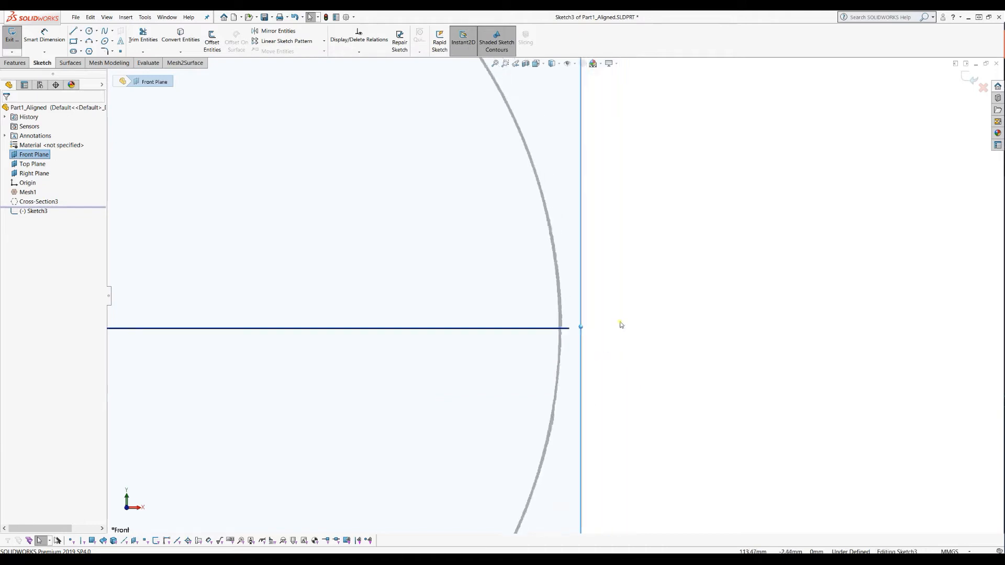
pyautogui.scroll(3, 554, 277)
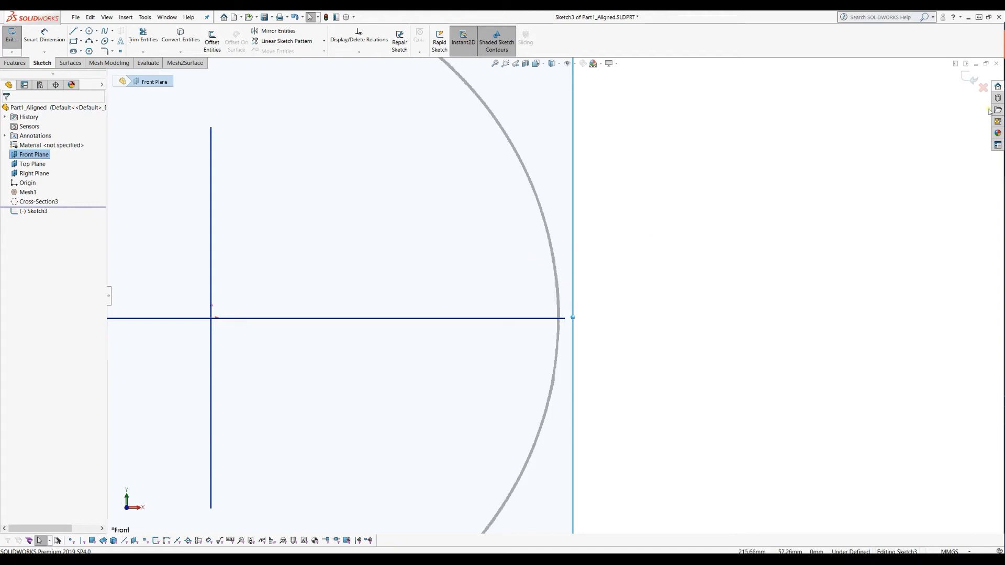
pyautogui.click(982, 86)
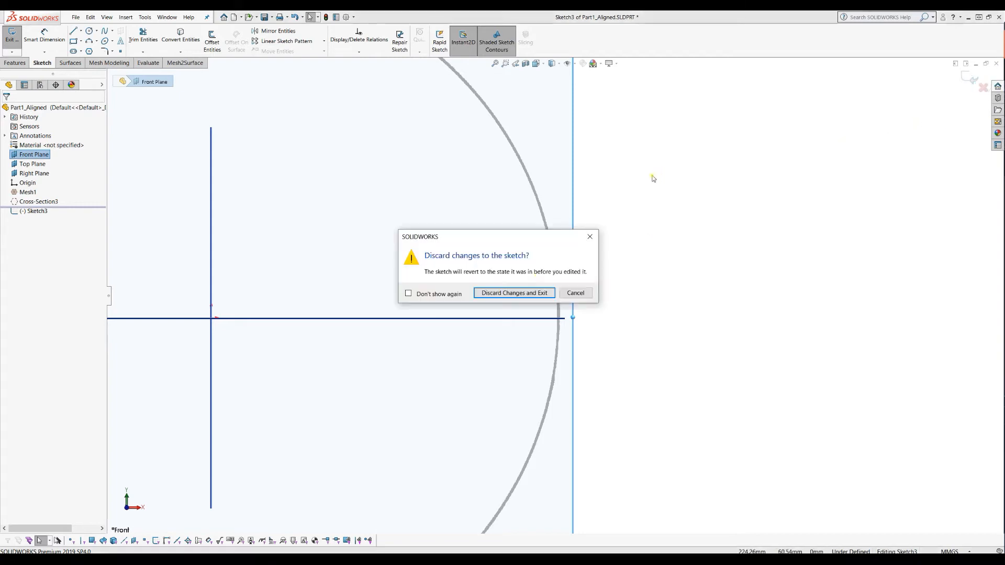
pyautogui.click(517, 292)
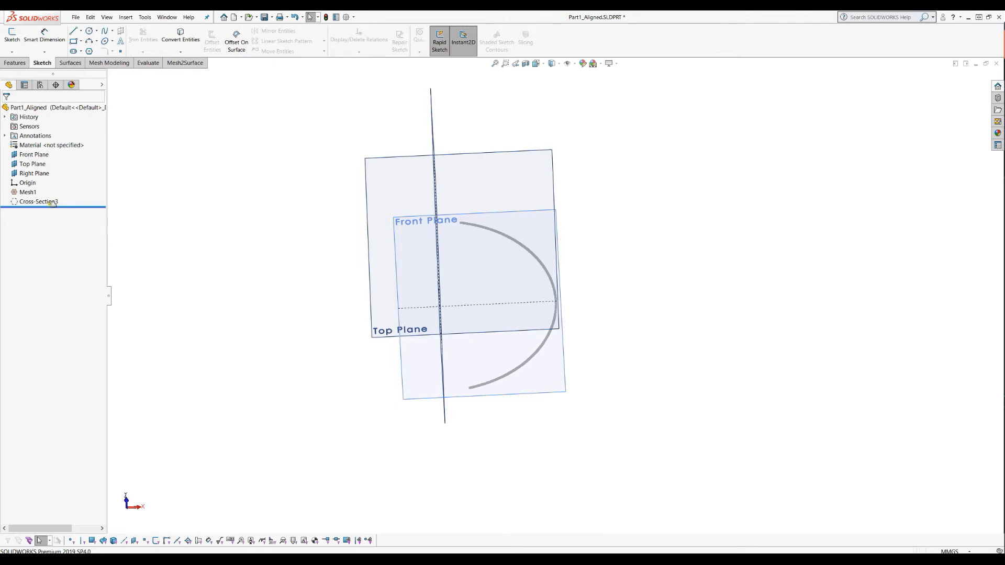
# - Delete the stacked cross-section and show the mesh again
pyautogui.rightClick(27, 203)
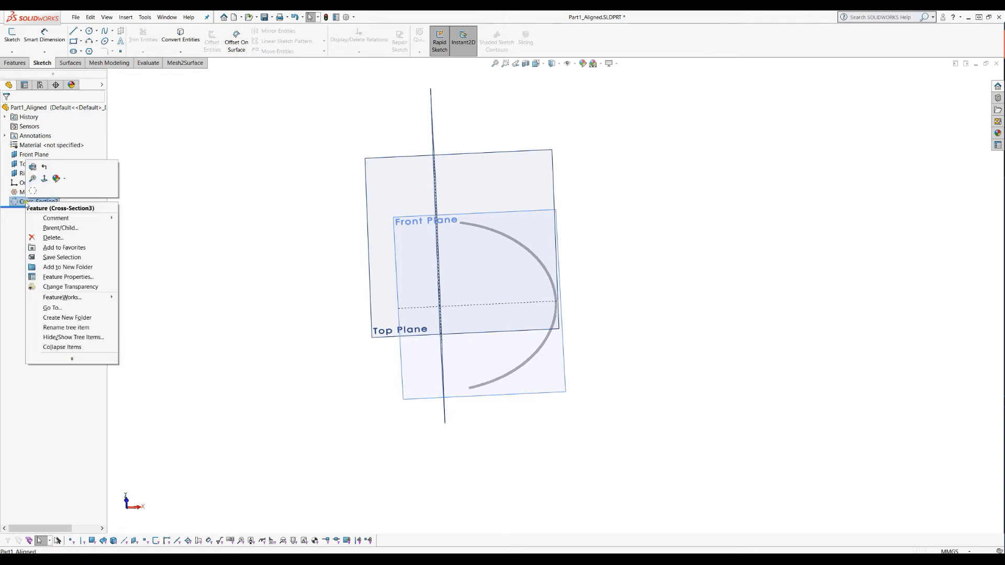
pyautogui.click(53, 238)
pyautogui.click(550, 177)
pyautogui.moveTo(642, 310); pyautogui.dragTo(636, 266, button='middle')
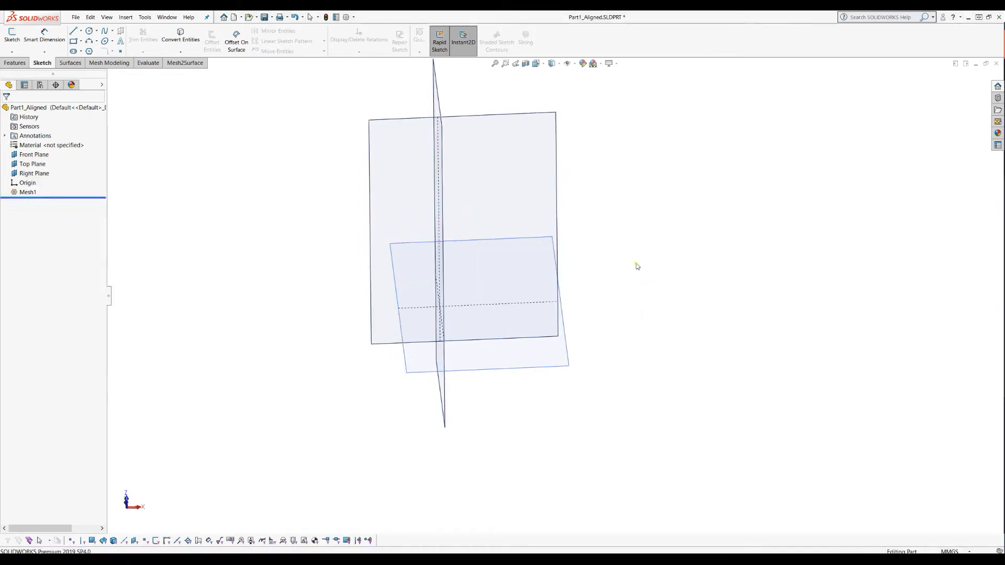
pyautogui.click(27, 192)
pyautogui.click(27, 180)
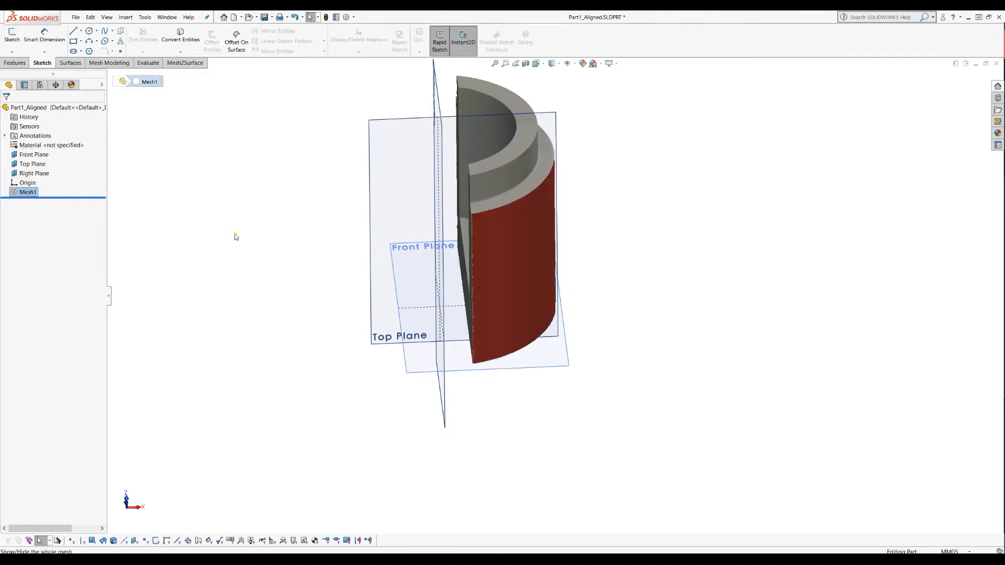
# - Add the bore, inner floor, top rim, smaller outer cylinder and step ledge to the mesh selection with the wand
pyautogui.scroll(-3, 500, 135)
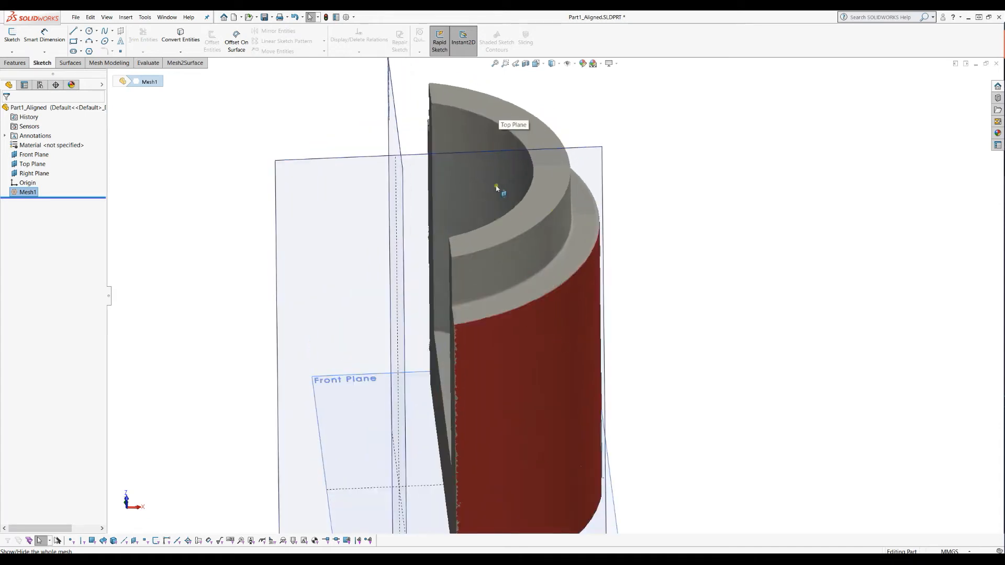
pyautogui.click(725, 361)
pyautogui.moveTo(731, 332)
pyautogui.mouseDown(button='middle')
pyautogui.moveTo(730, 301)
pyautogui.moveTo(746, 292)
pyautogui.moveTo(722, 316)
pyautogui.mouseUp(button='middle')
pyautogui.press('Escape')
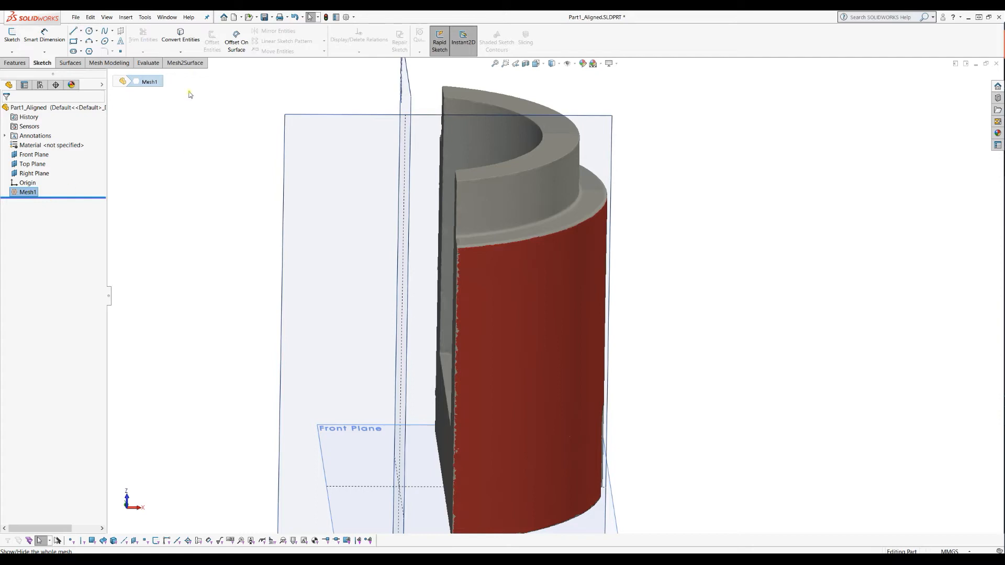
pyautogui.click(184, 63)
pyautogui.click(97, 42)
pyautogui.click(485, 137)
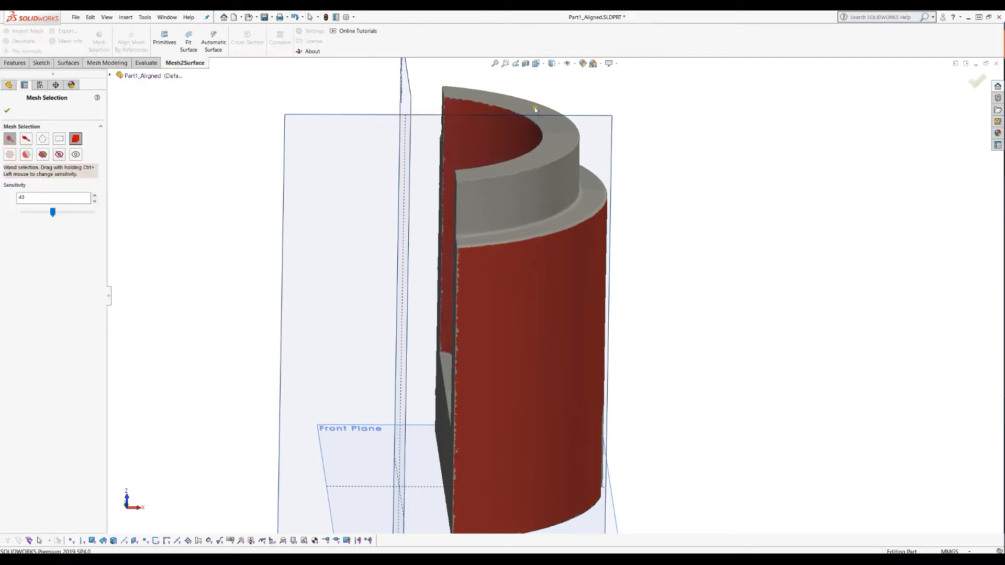
pyautogui.click(559, 128)
pyautogui.click(570, 176)
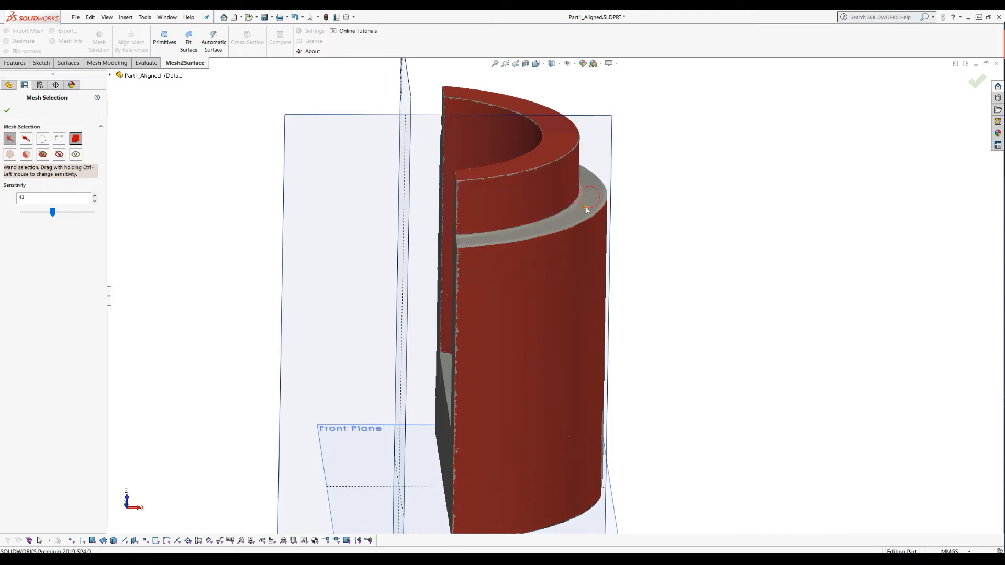
pyautogui.click(589, 199)
pyautogui.moveTo(522, 379); pyautogui.dragTo(573, 372, button='middle')
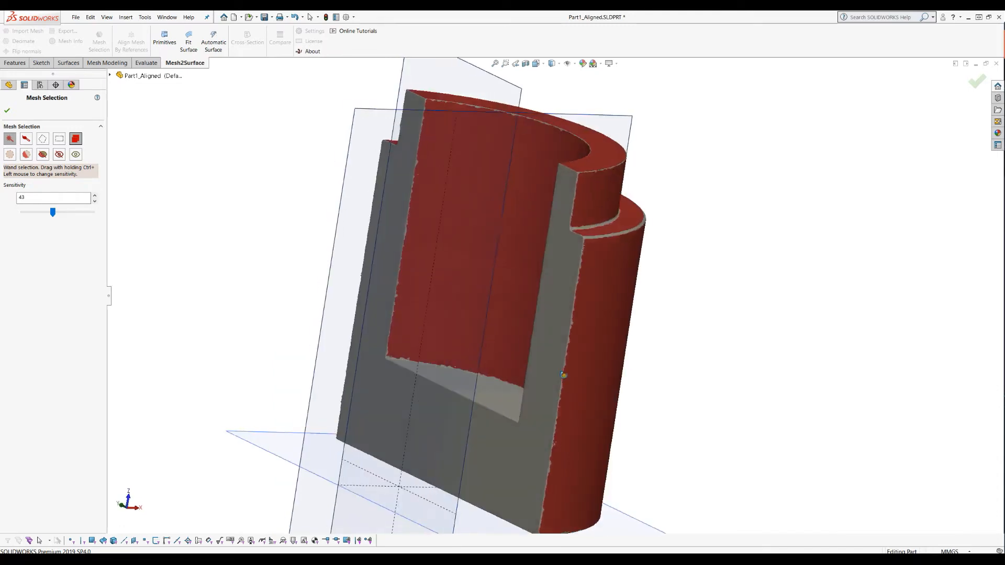
pyautogui.moveTo(438, 279); pyautogui.dragTo(524, 233, button='middle')
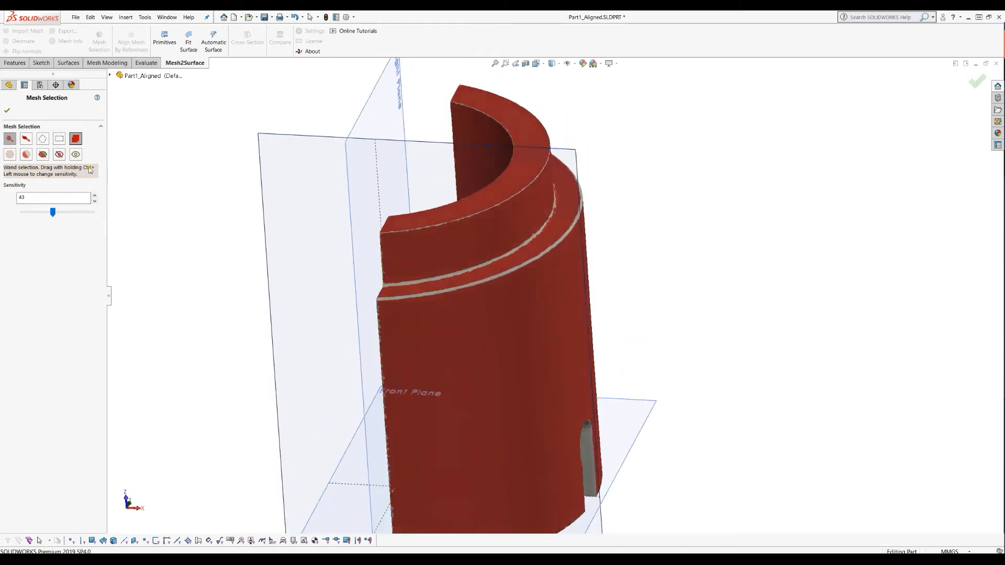
# - Brush over the unselected edge bands around the step ledge to add them to the mesh selection and accept it
pyautogui.click(26, 139)
pyautogui.moveTo(415, 280)
pyautogui.mouseDown()
pyautogui.moveTo(513, 251)
pyautogui.moveTo(534, 228)
pyautogui.moveTo(445, 224)
pyautogui.mouseUp()
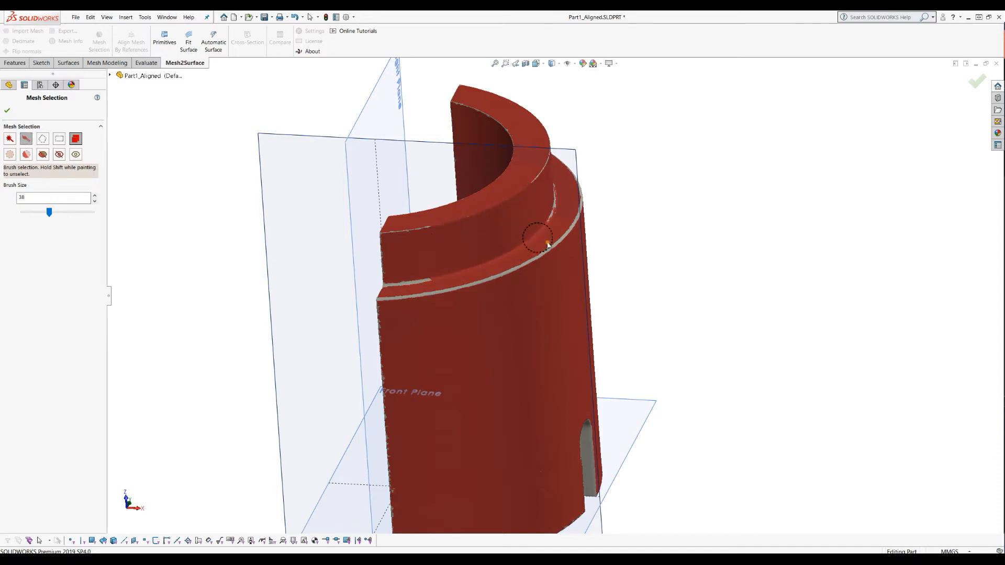
pyautogui.moveTo(557, 247)
pyautogui.mouseDown()
pyautogui.moveTo(520, 269)
pyautogui.moveTo(433, 285)
pyautogui.mouseUp()
pyautogui.moveTo(538, 184); pyautogui.dragTo(545, 173)
pyautogui.scroll(1, 615, 190)
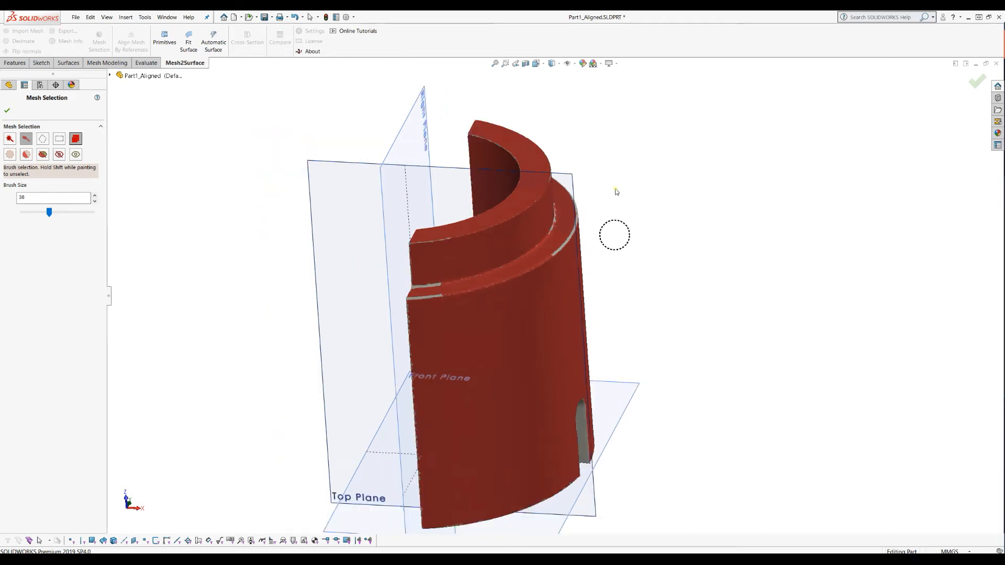
pyautogui.click(7, 110)
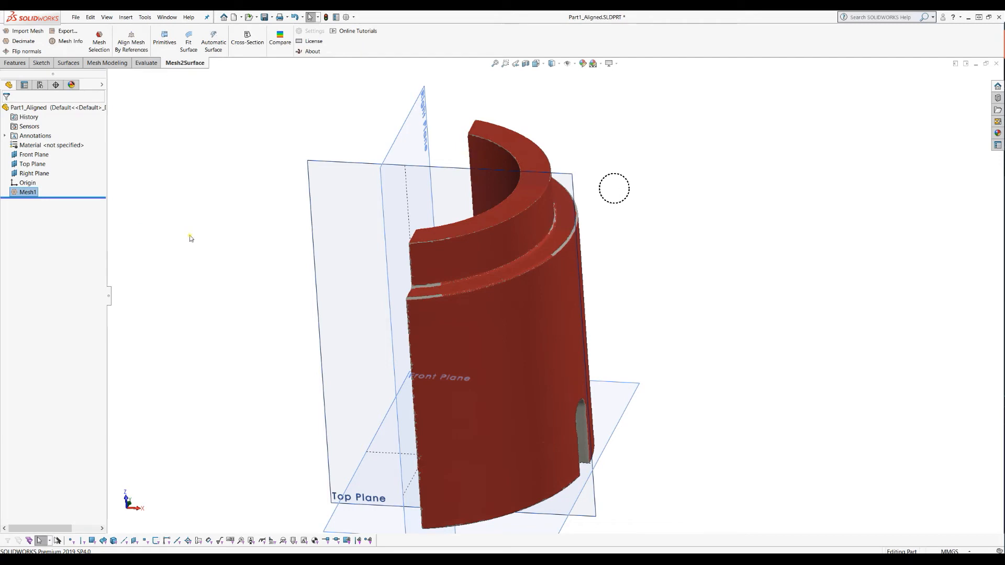
# - Create a reference axis at the intersection of the Top Plane and the Right Plane
pyautogui.moveTo(626, 287); pyautogui.dragTo(420, 193, button='middle')
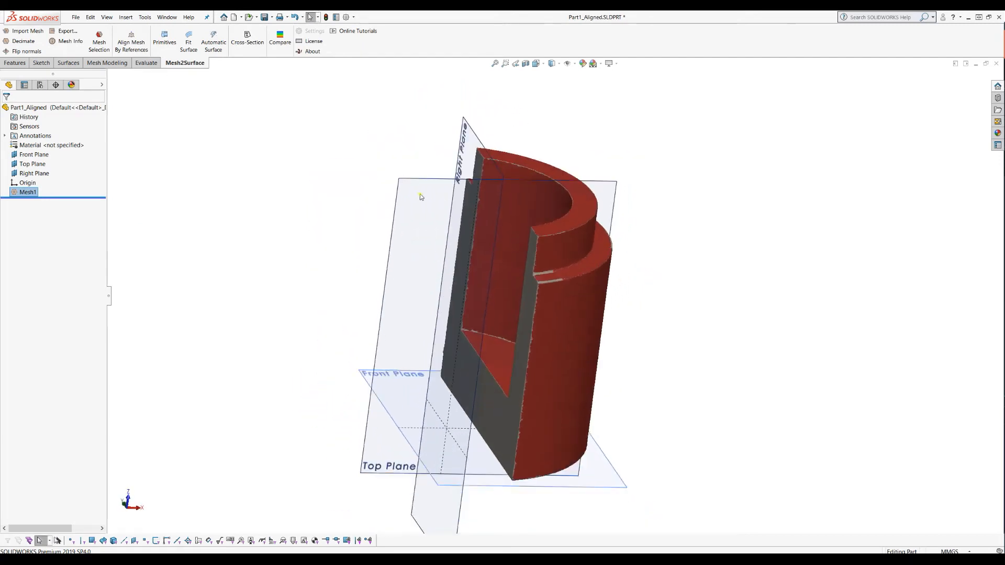
pyautogui.click(419, 193)
pyautogui.keyDown('ctrl'); pyautogui.click(466, 139); pyautogui.keyUp('ctrl')
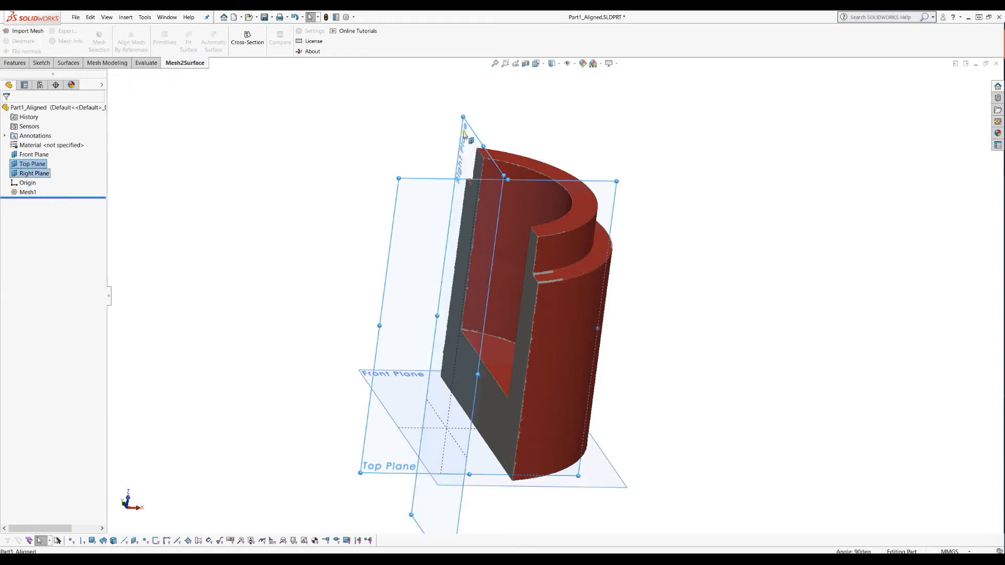
pyautogui.click(15, 62)
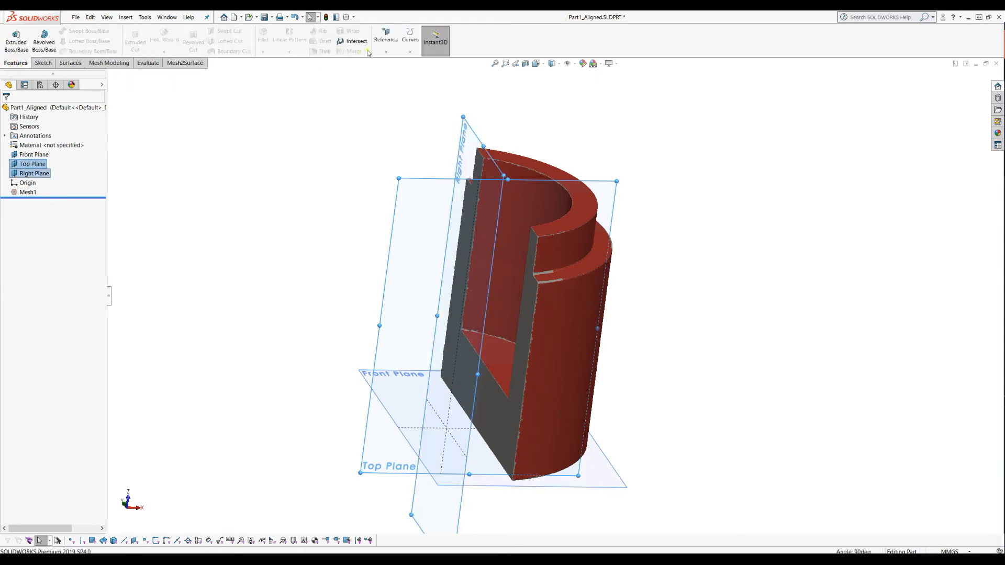
pyautogui.click(387, 42)
pyautogui.click(392, 74)
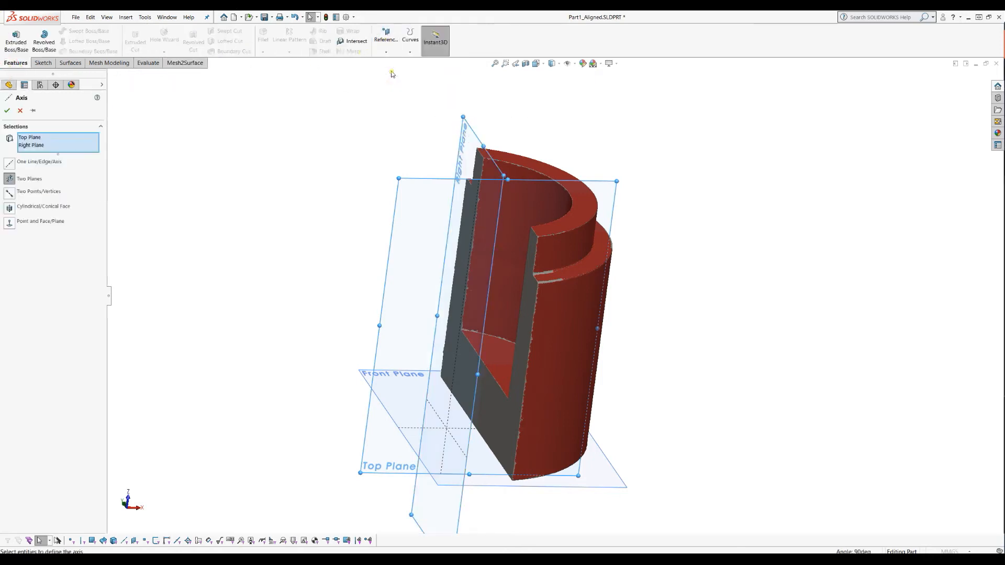
pyautogui.click(7, 111)
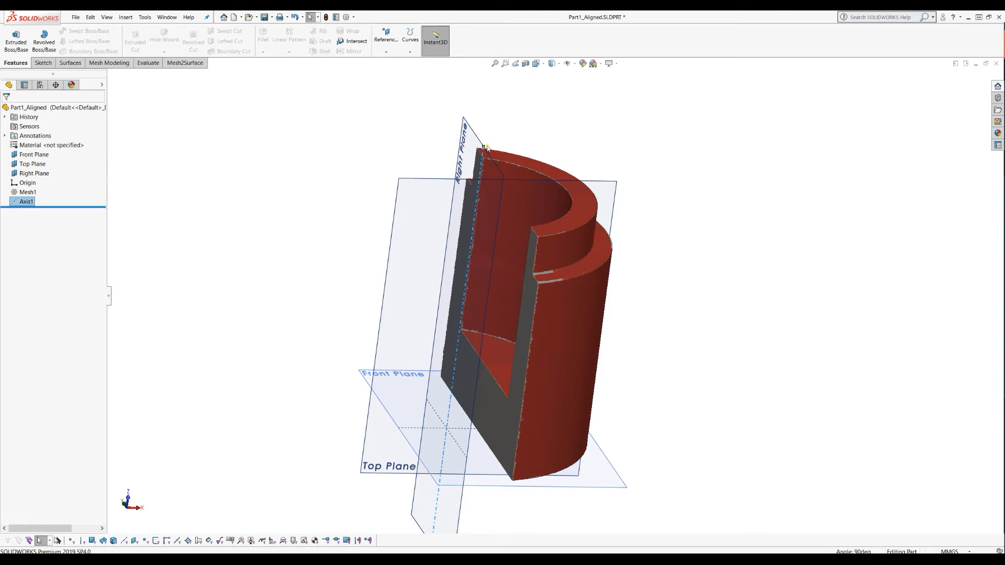
# - Start a Mesh2Surface cross-section that is rotated around the new axis
pyautogui.moveTo(515, 139); pyautogui.dragTo(526, 176, button='middle')
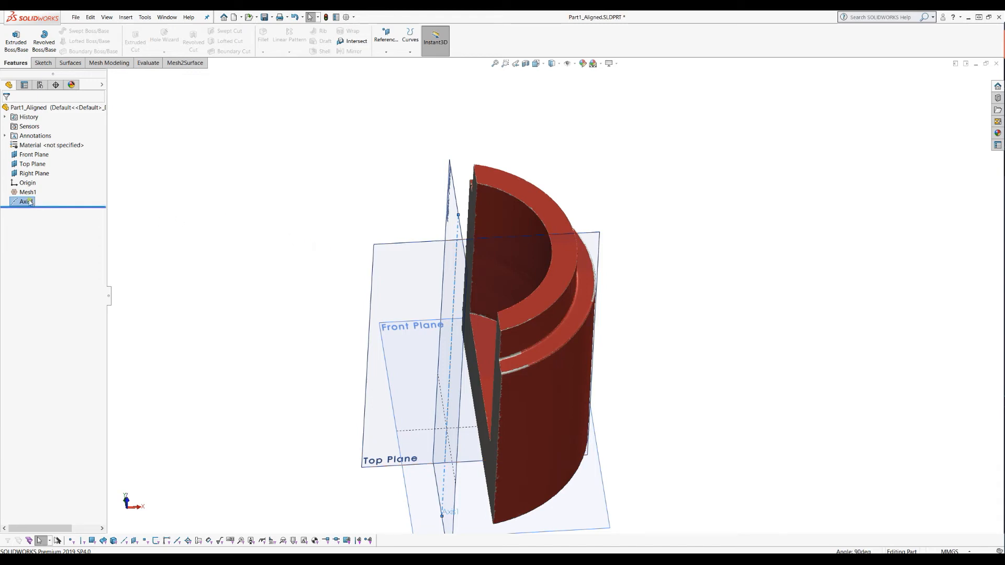
pyautogui.click(188, 66)
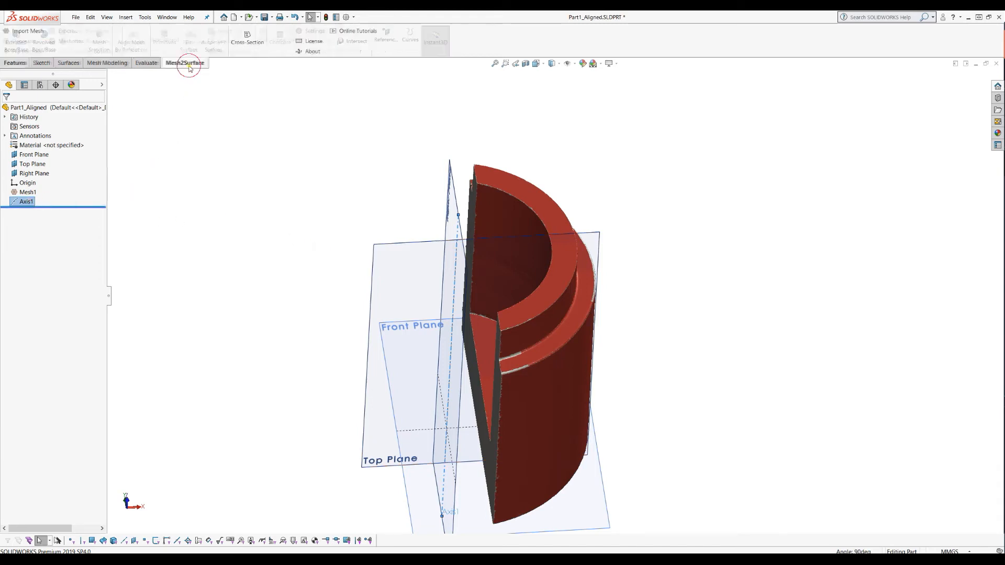
pyautogui.click(247, 38)
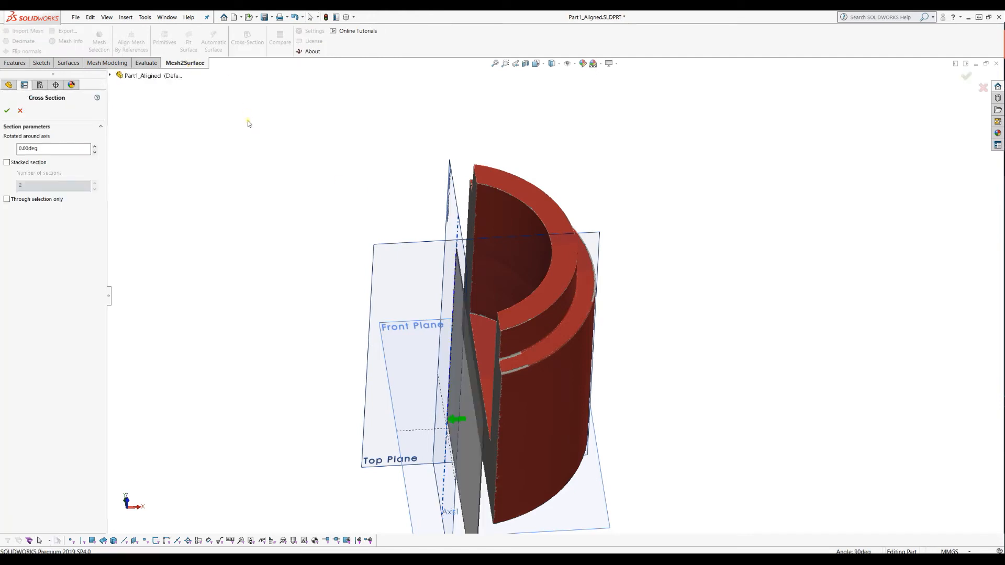
pyautogui.moveTo(797, 312); pyautogui.dragTo(767, 307, button='middle')
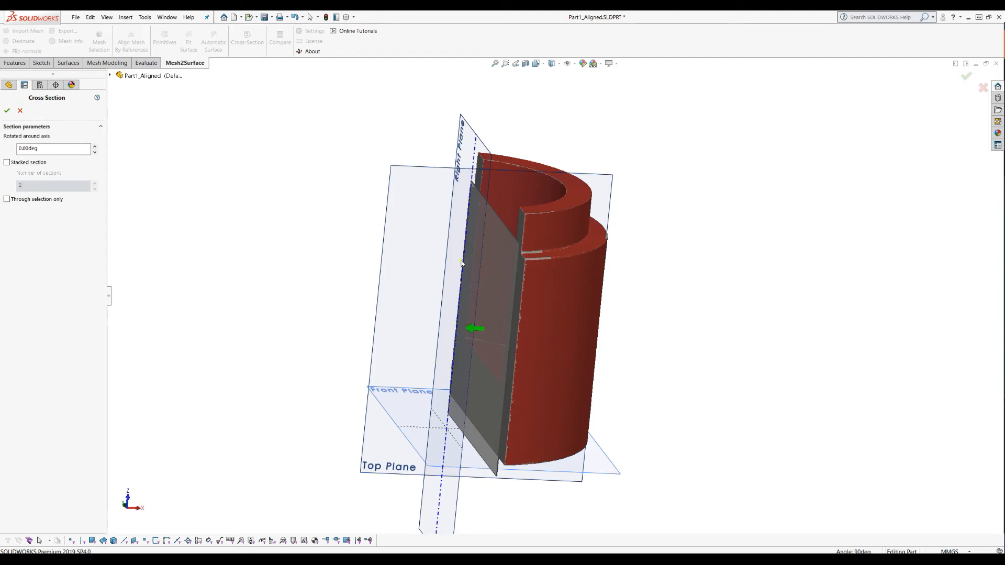
pyautogui.moveTo(420, 295); pyautogui.dragTo(411, 386, button='middle')
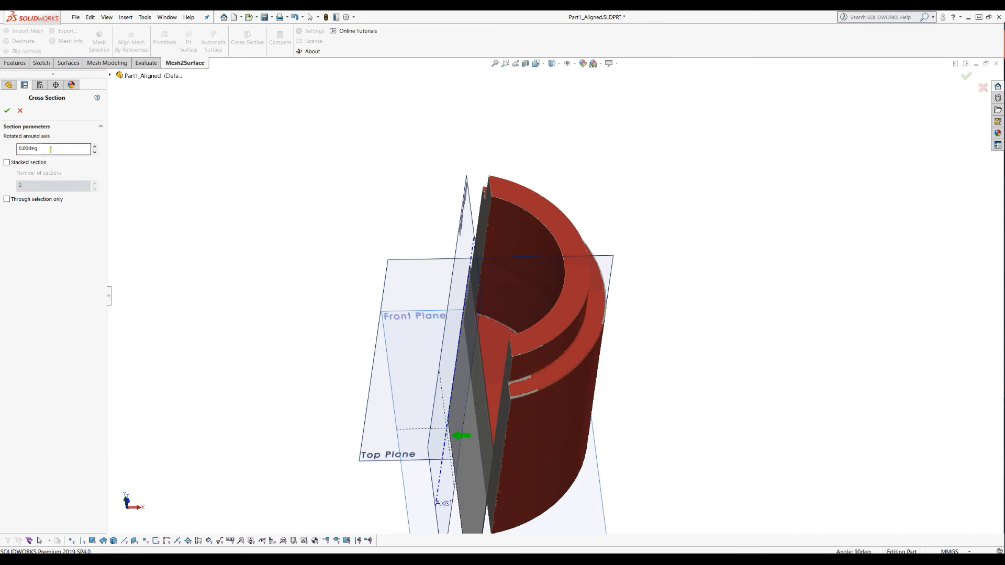
# - Set the section plane's rotation around the axis to 10 degrees
pyautogui.click(32, 148)
pyautogui.moveTo(33, 148); pyautogui.dragTo(2, 151)
pyautogui.write('10')
pyautogui.press('Return')
pyautogui.scroll(2, 429, 274)
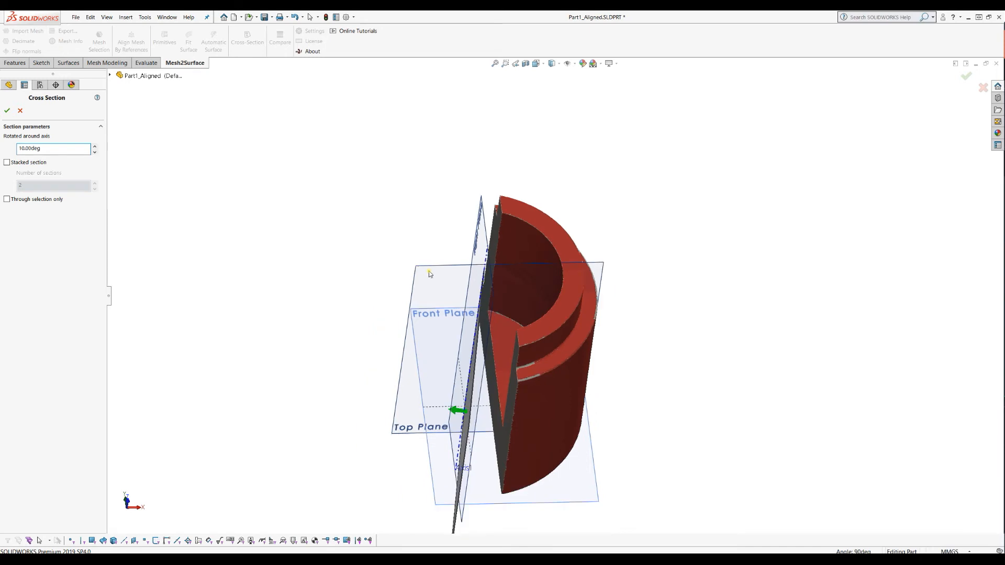
pyautogui.moveTo(482, 266); pyautogui.dragTo(484, 281, button='middle')
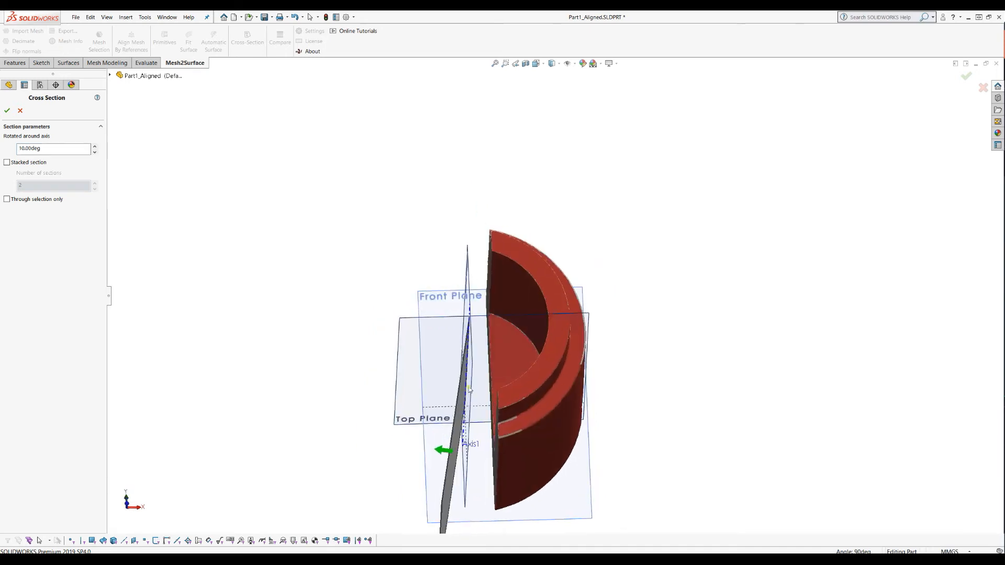
# - Rotate the section plane around the axis to about 306.33 degrees so it cuts the part, and section through the selection only
pyautogui.moveTo(443, 450); pyautogui.dragTo(517, 435)
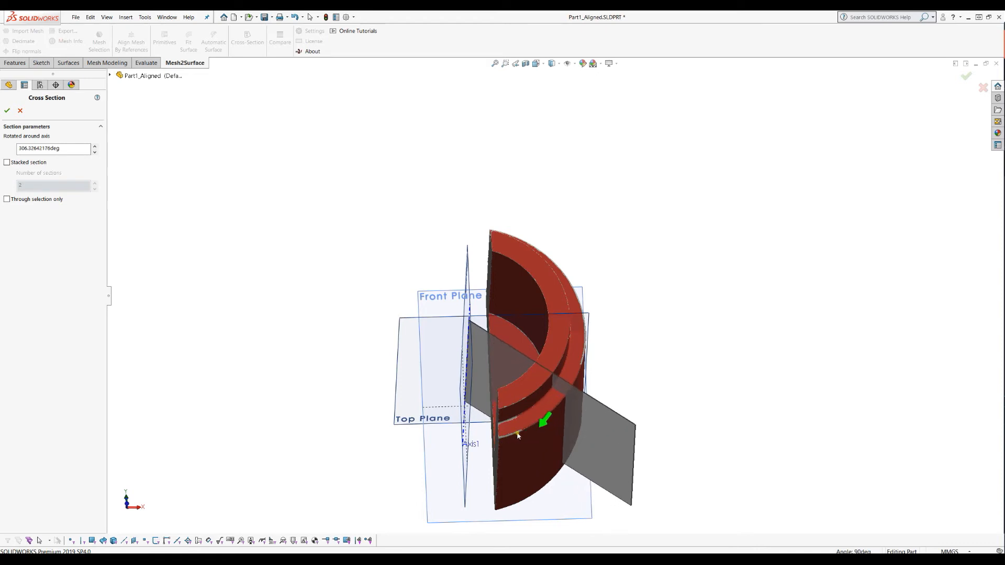
pyautogui.scroll(-5, 584, 450)
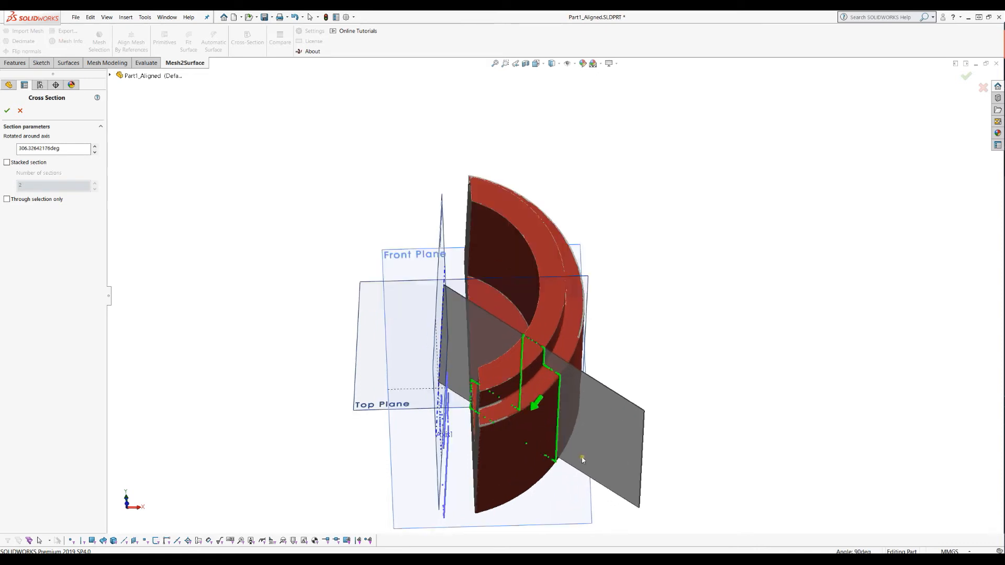
pyautogui.moveTo(463, 399); pyautogui.dragTo(472, 352, button='middle')
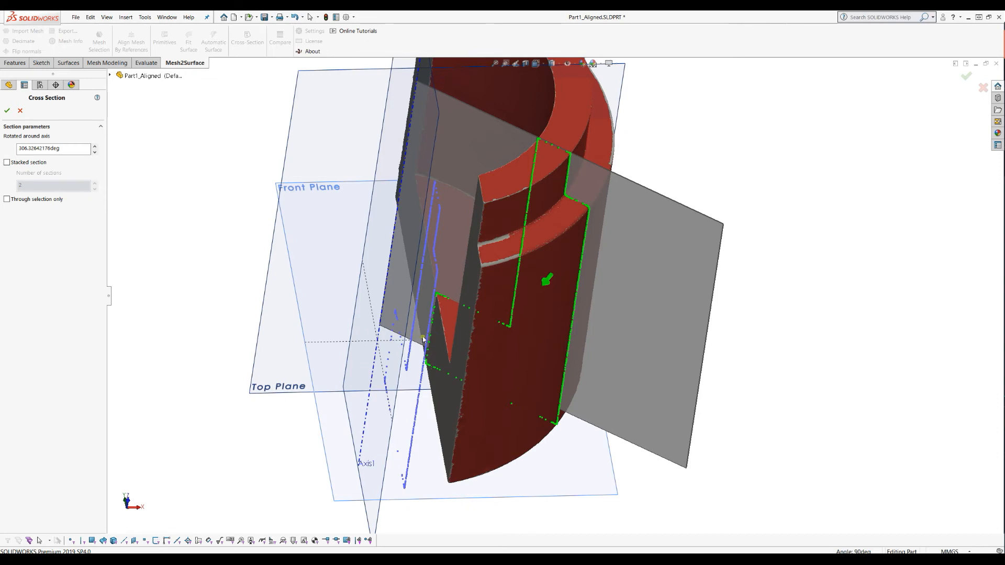
pyautogui.click(7, 199)
pyautogui.moveTo(445, 335); pyautogui.dragTo(455, 318, button='middle')
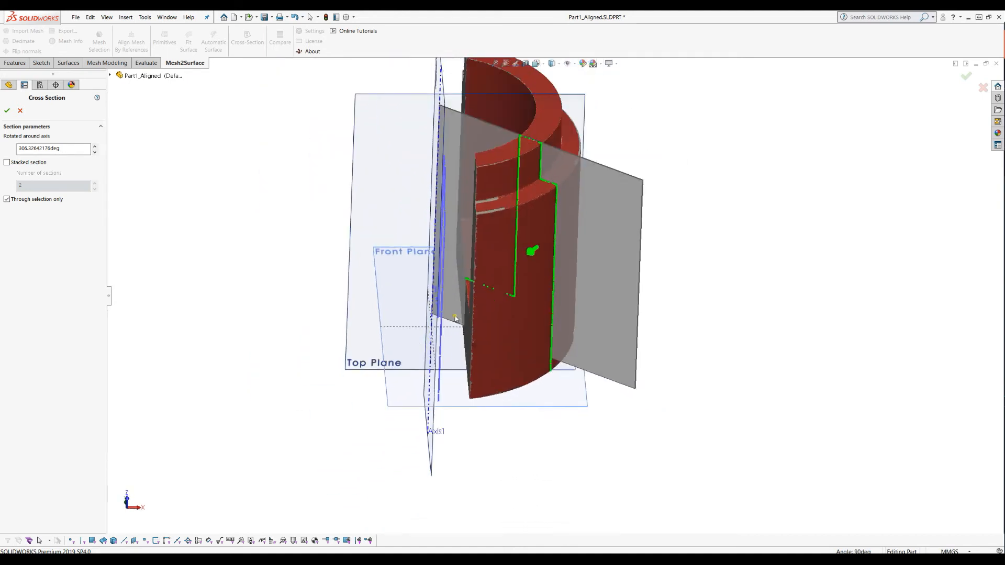
# - Turn the cross-section into a stacked section with 20 sections around the axis
pyautogui.click(13, 163)
pyautogui.click(33, 183)
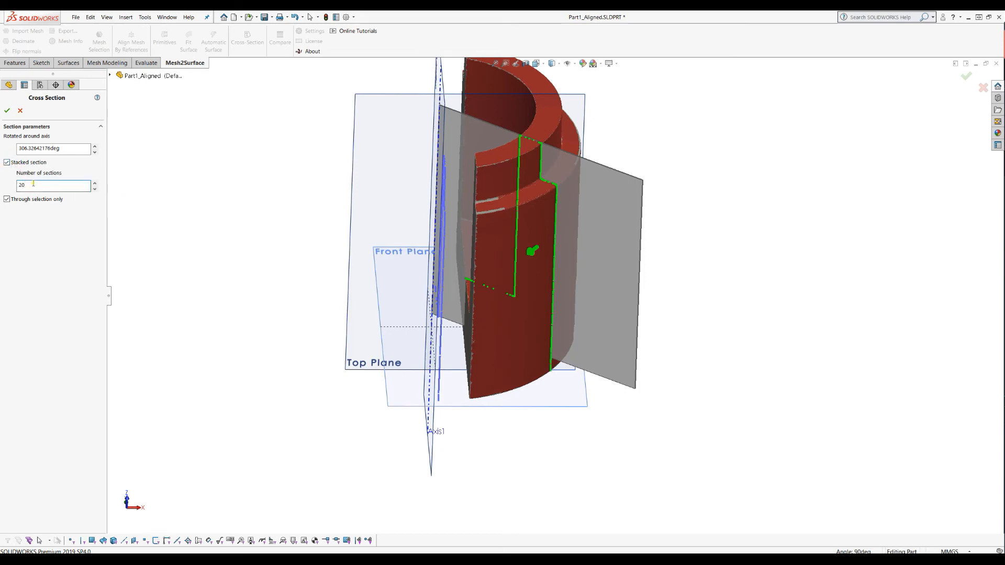
pyautogui.moveTo(533, 250); pyautogui.dragTo(602, 255, button='middle')
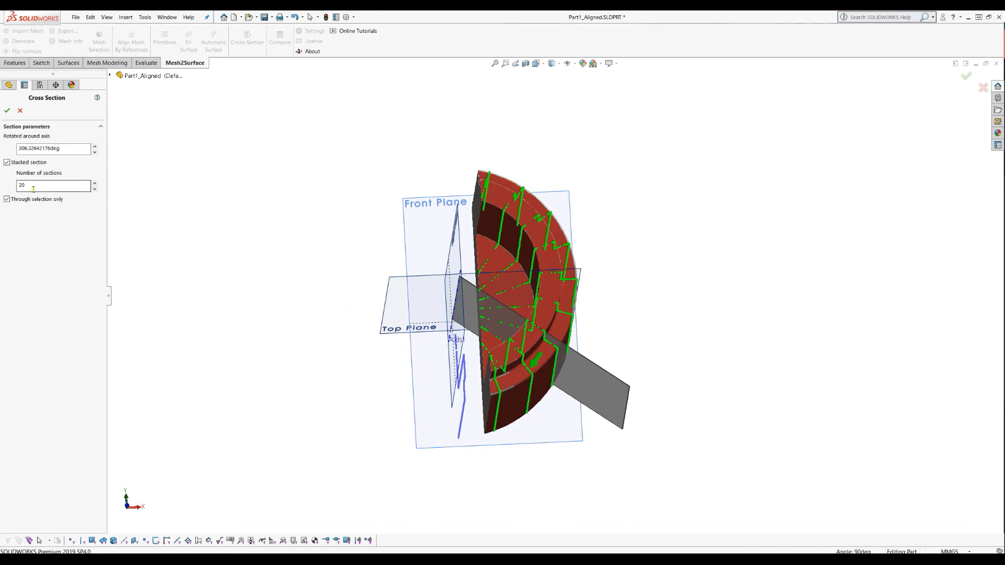
# - Set the number of stacked sections to 40 and accept the cross-section
pyautogui.moveTo(46, 185); pyautogui.dragTo(1, 187)
pyautogui.write('40')
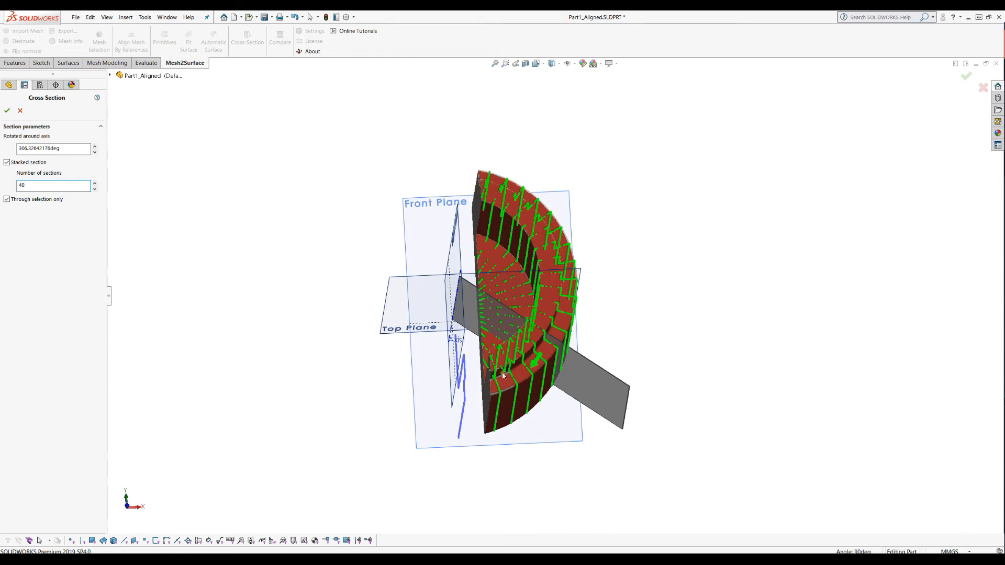
pyautogui.moveTo(495, 332); pyautogui.dragTo(494, 336, button='middle')
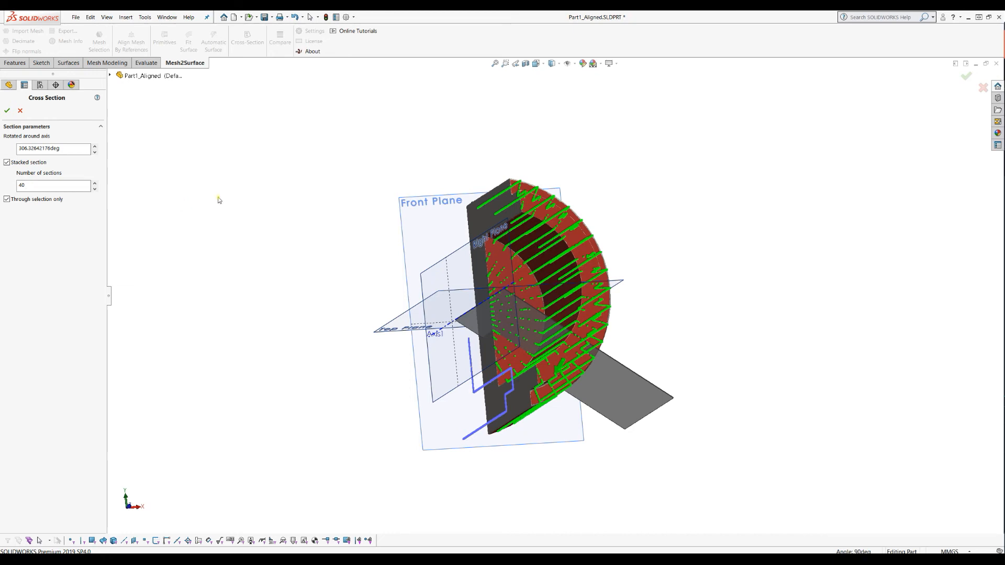
pyautogui.click(9, 112)
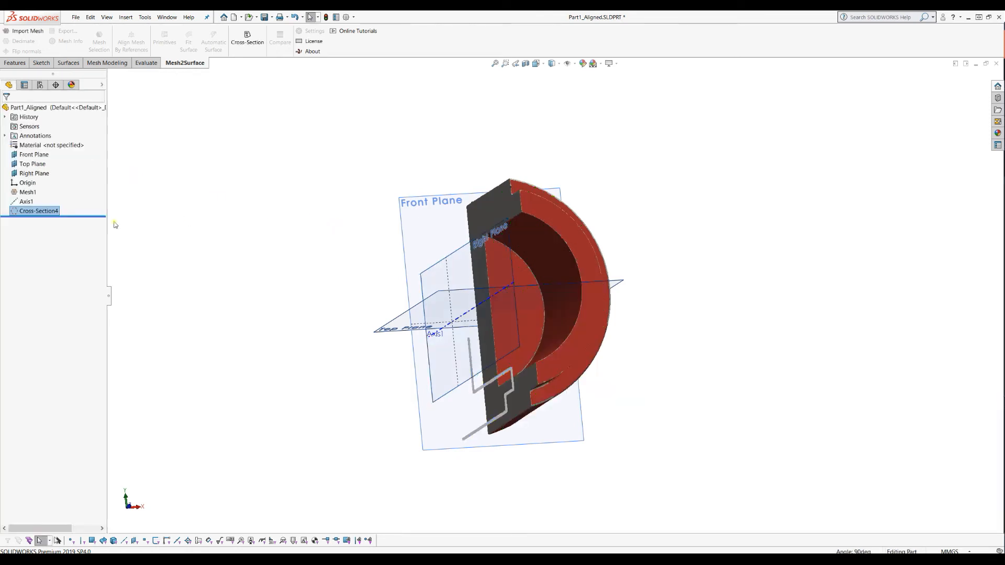
# - Hide the whole mesh and start a sketch on the Right Plane
pyautogui.click(27, 192)
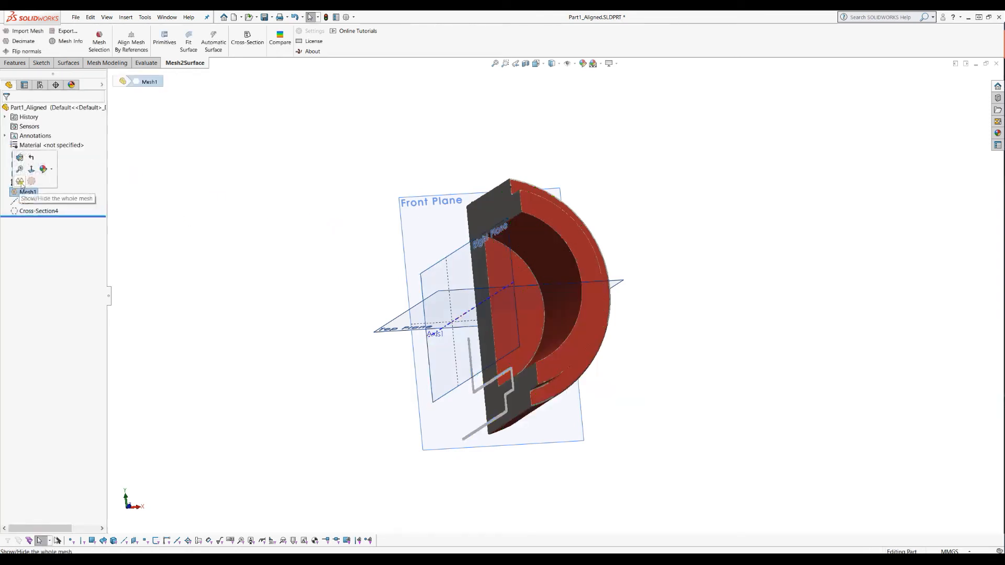
pyautogui.click(19, 181)
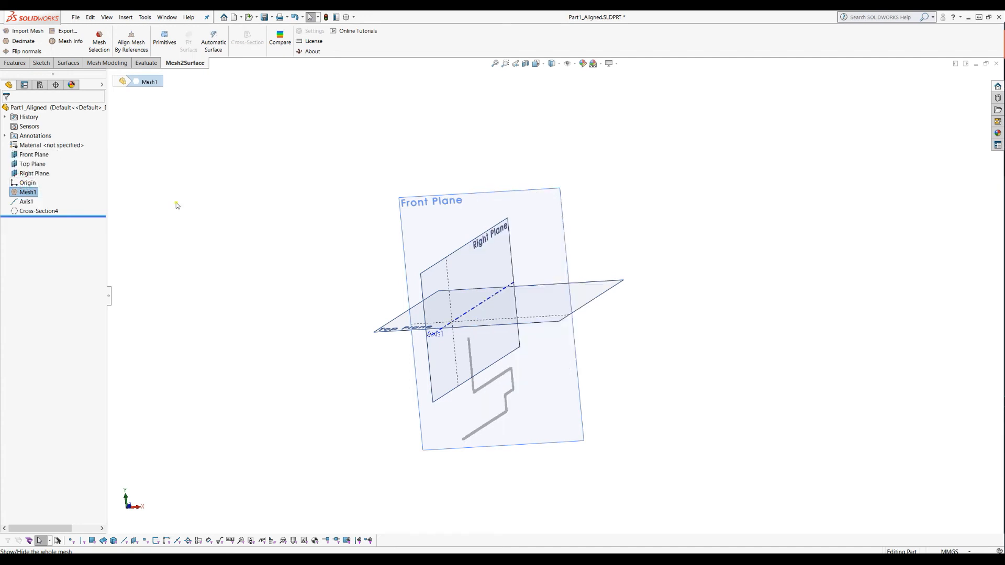
pyautogui.click(515, 341)
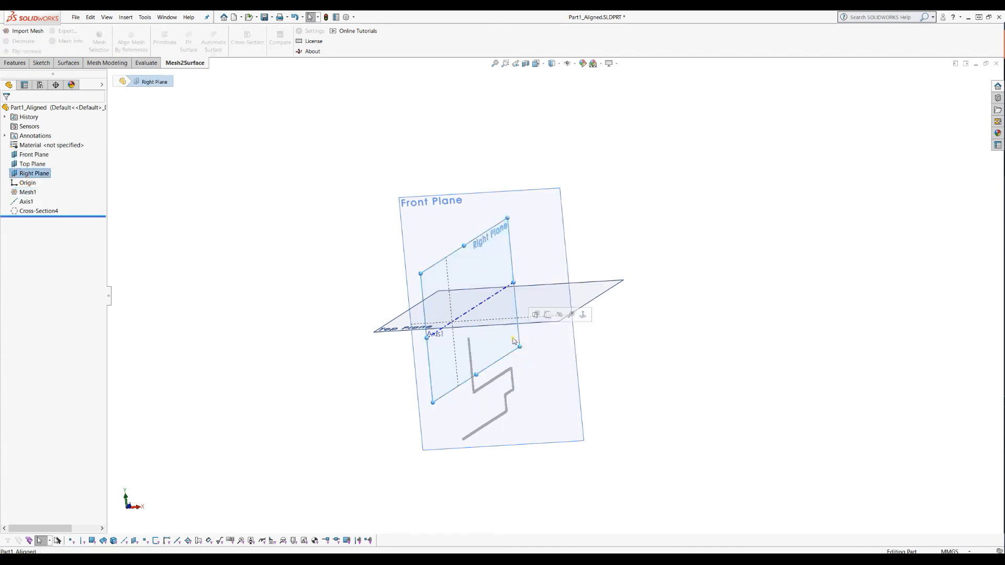
pyautogui.click(547, 314)
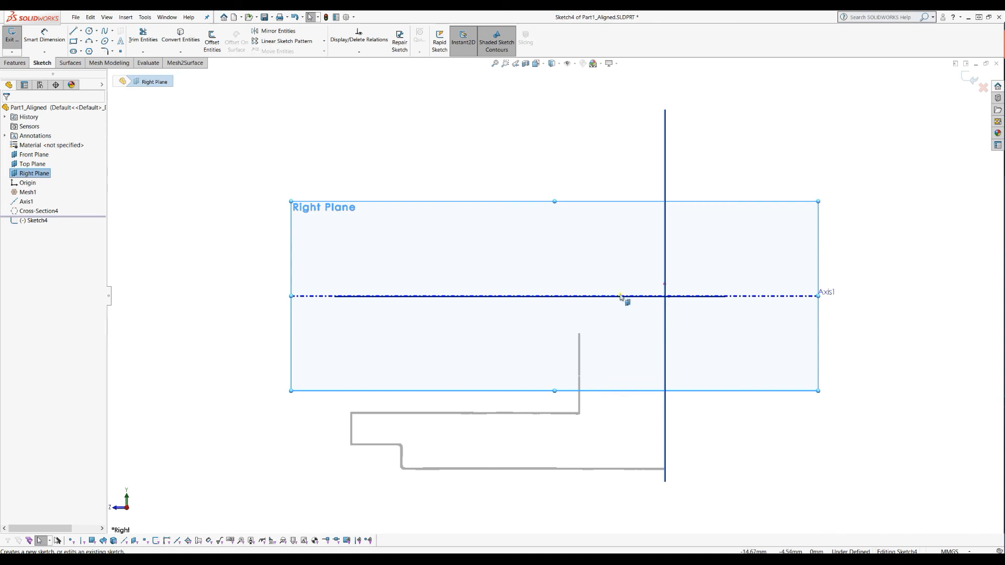
pyautogui.scroll(-1, 578, 445)
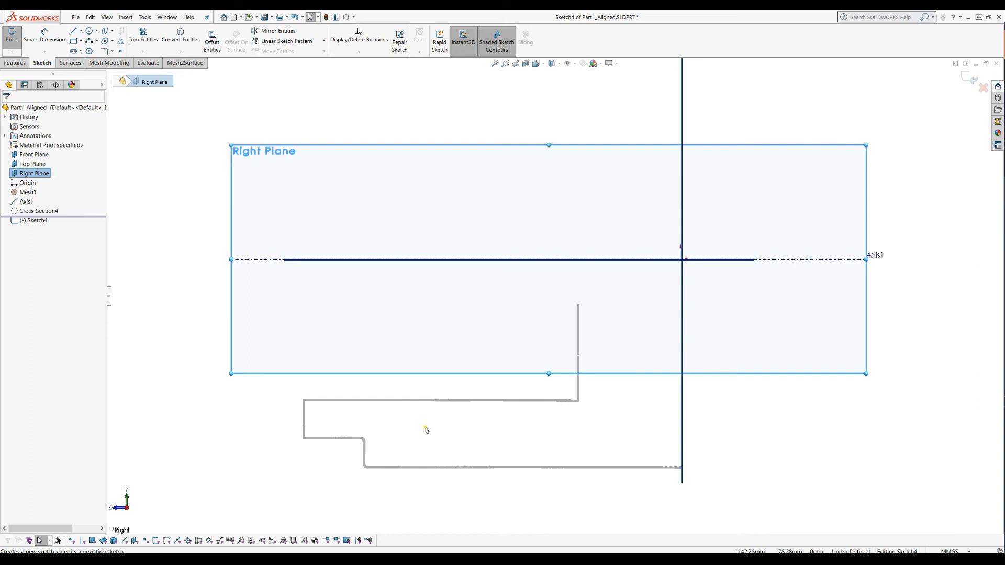
pyautogui.scroll(-1, 501, 438)
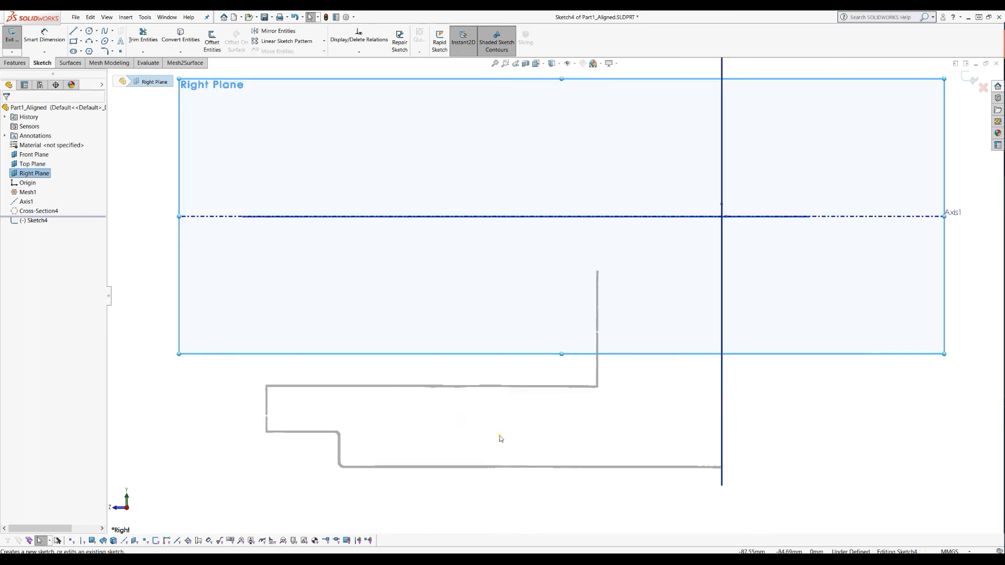
# - Trace the stacked section profile with connected lines from the inner floor's end along the bore, rim, step and outer wall to the Front Plane
pyautogui.click(73, 31)
pyautogui.moveTo(597, 271); pyautogui.dragTo(597, 387)
pyautogui.click(597, 387)
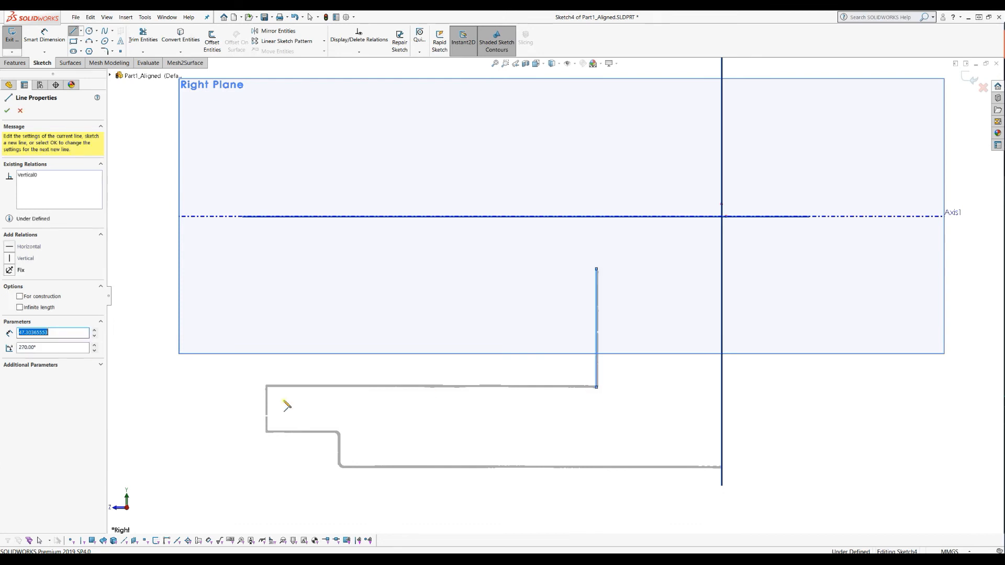
pyautogui.click(267, 387)
pyautogui.click(266, 432)
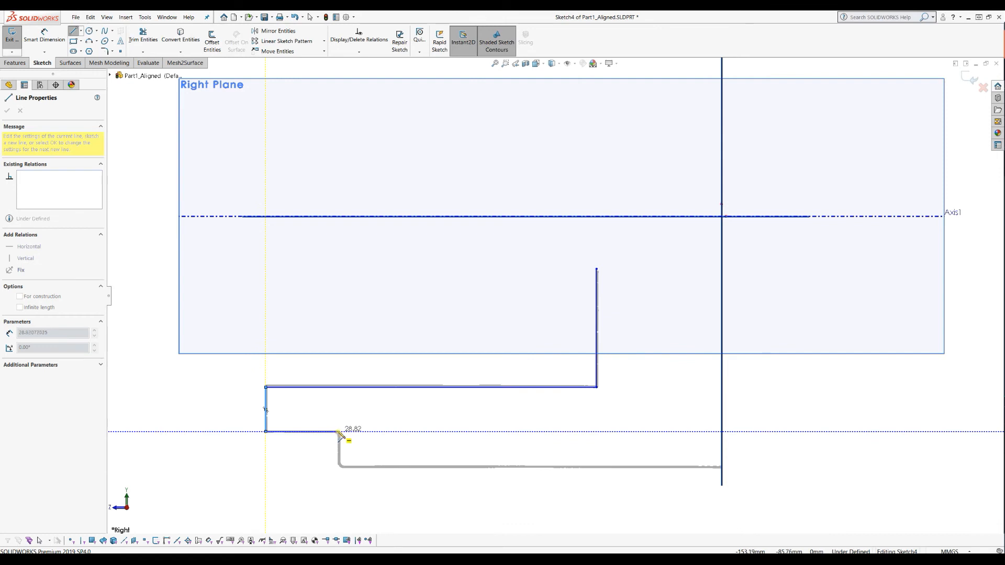
pyautogui.click(338, 432)
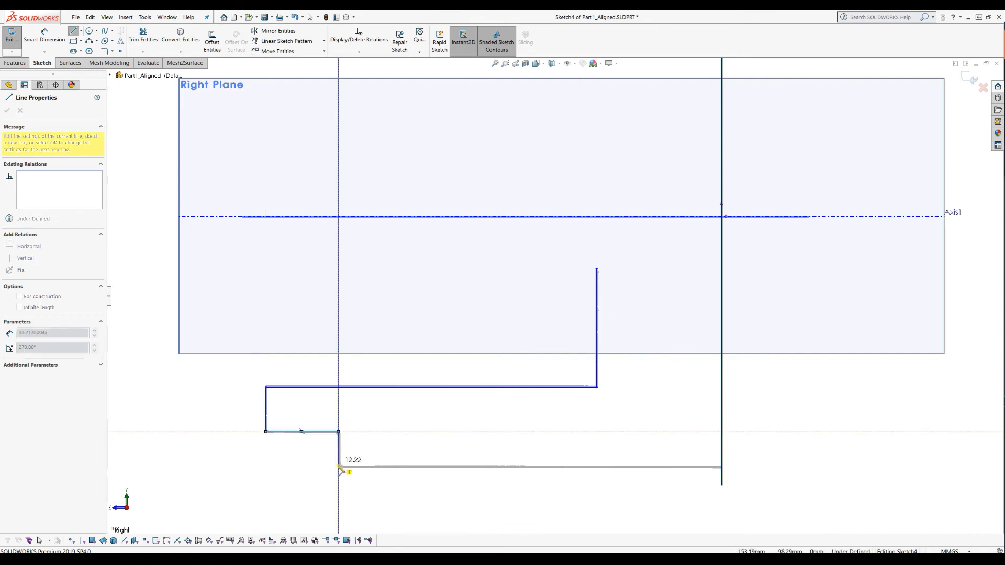
pyautogui.click(339, 466)
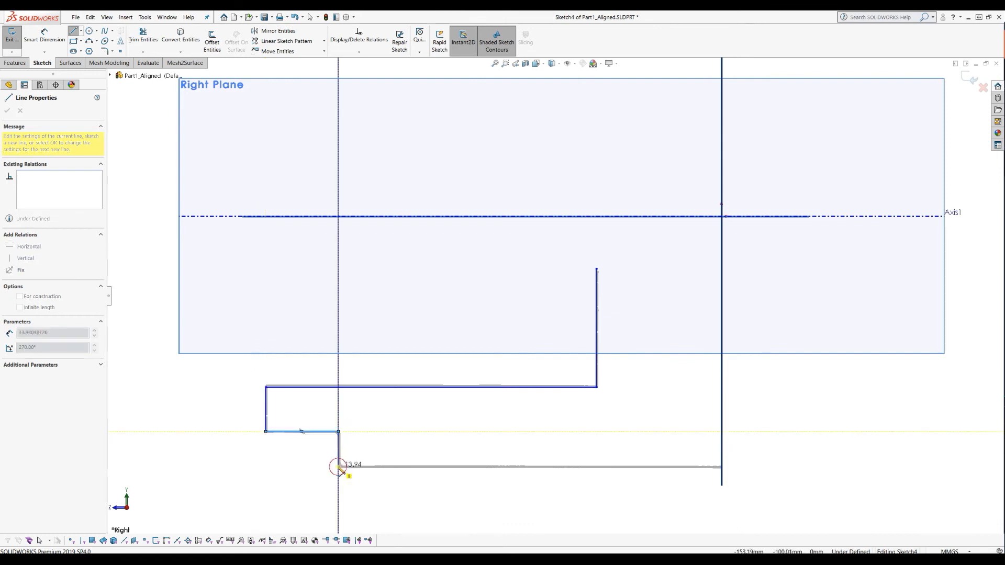
pyautogui.click(721, 466)
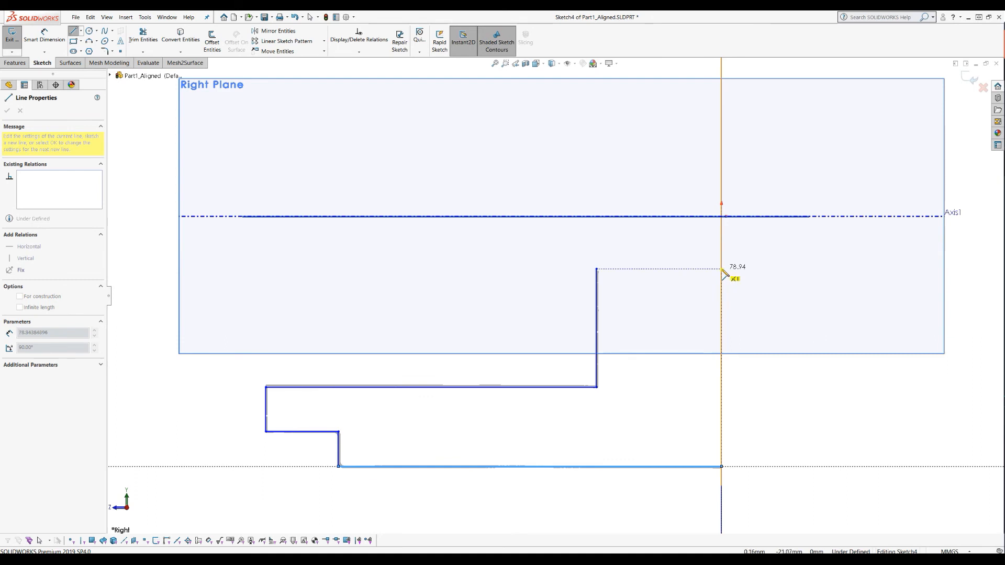
# - Close the profile with a line about 79 mm long on the Front Plane and one about 50 mm long to the starting point
pyautogui.click(722, 269)
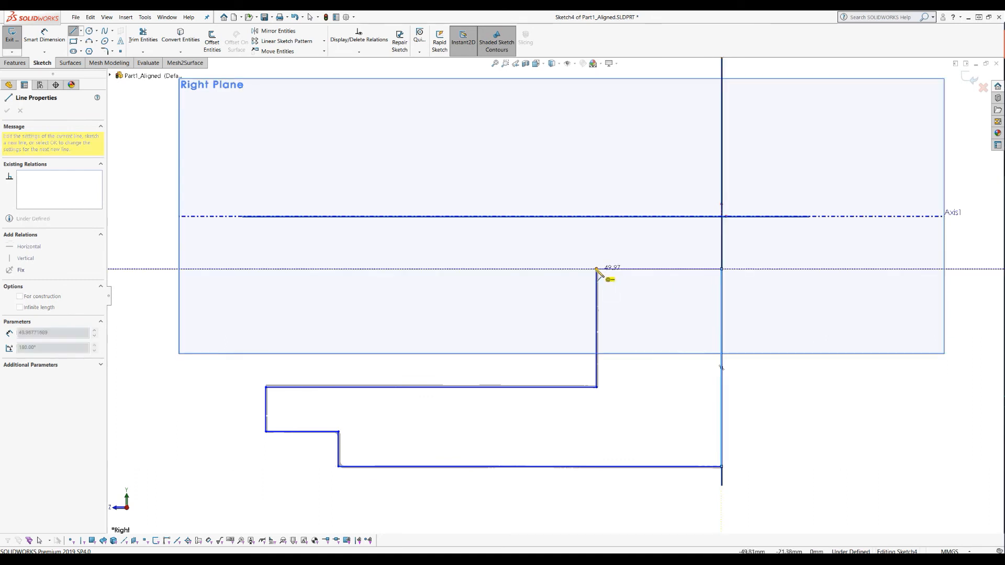
pyautogui.click(596, 269)
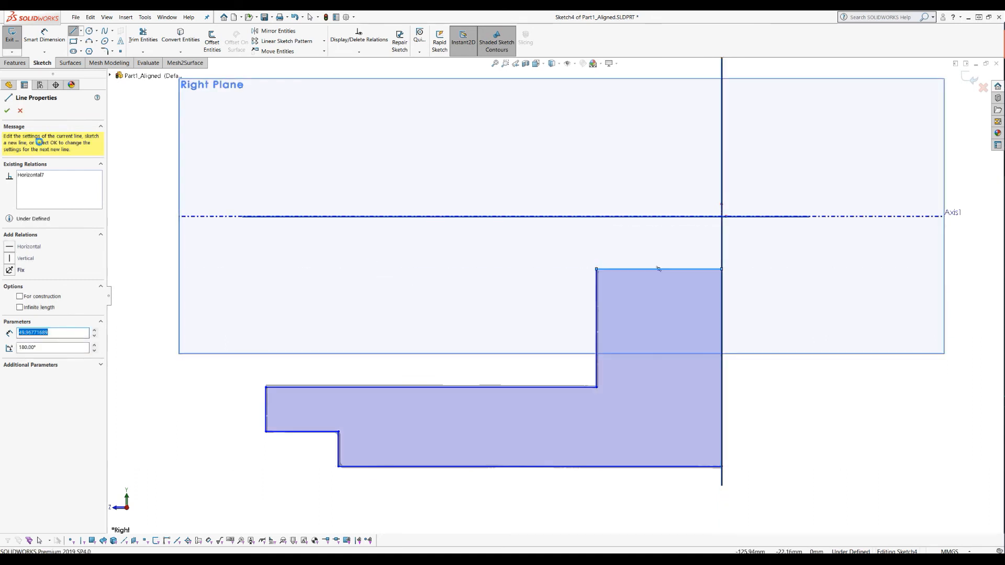
pyautogui.click(7, 110)
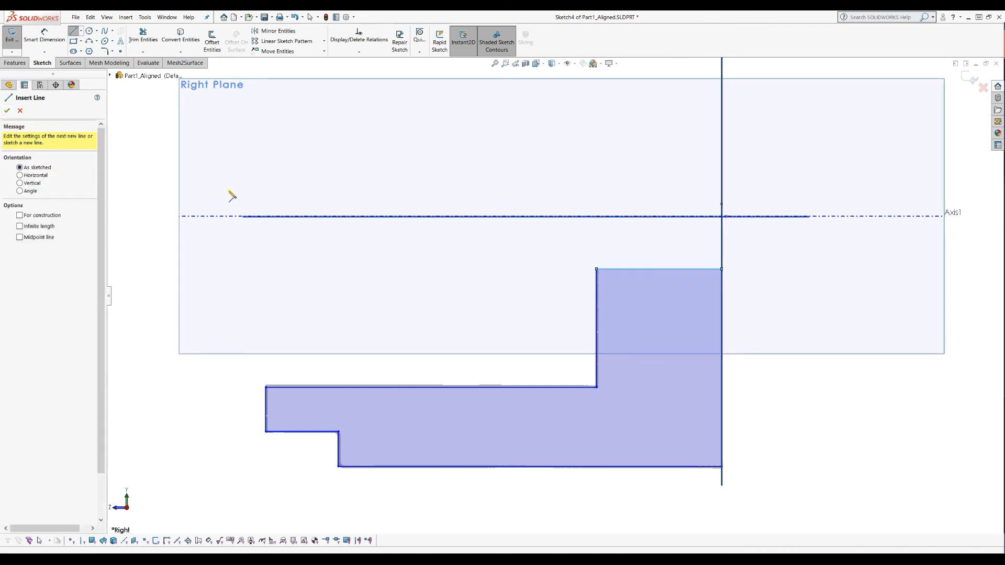
# - Exit the closed profile sketch and hide the stacked cross-section, Cross-Section4
pyautogui.click(969, 79)
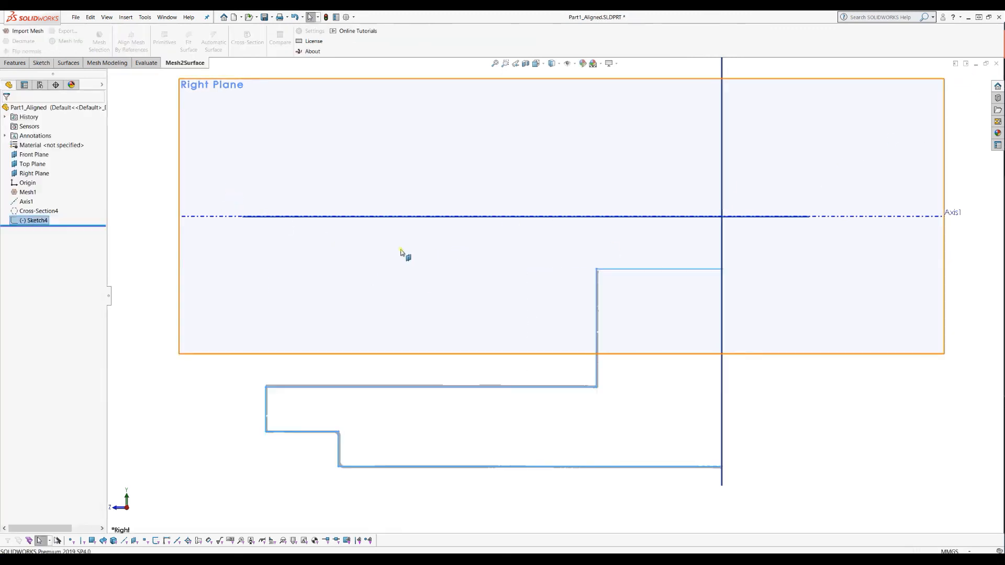
pyautogui.moveTo(343, 238)
pyautogui.mouseDown(button='middle')
pyautogui.moveTo(343, 215)
pyautogui.moveTo(425, 127)
pyautogui.mouseUp(button='middle')
pyautogui.moveTo(505, 313)
pyautogui.mouseDown(button='middle')
pyautogui.moveTo(527, 235)
pyautogui.moveTo(506, 226)
pyautogui.moveTo(486, 235)
pyautogui.mouseUp(button='middle')
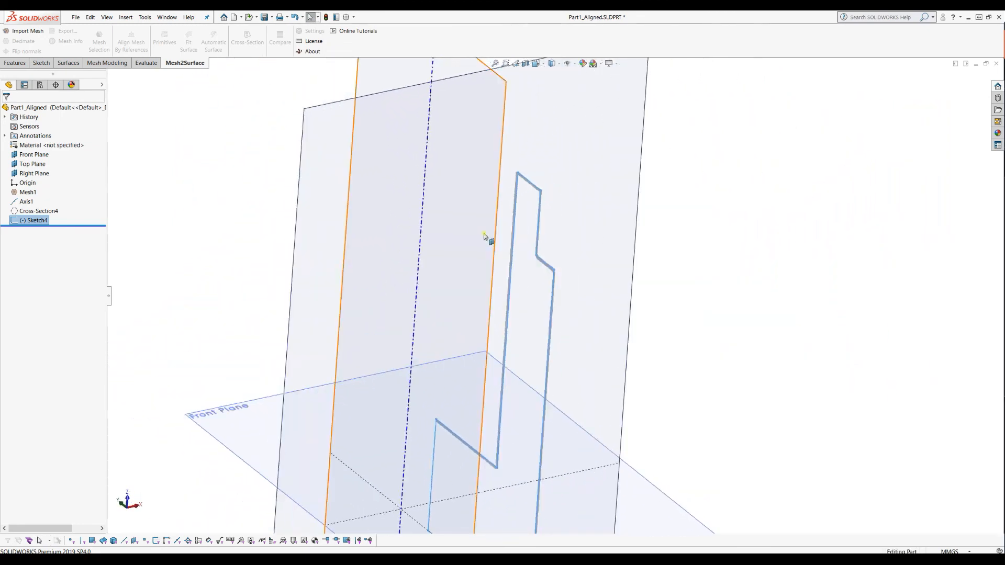
pyautogui.click(15, 211)
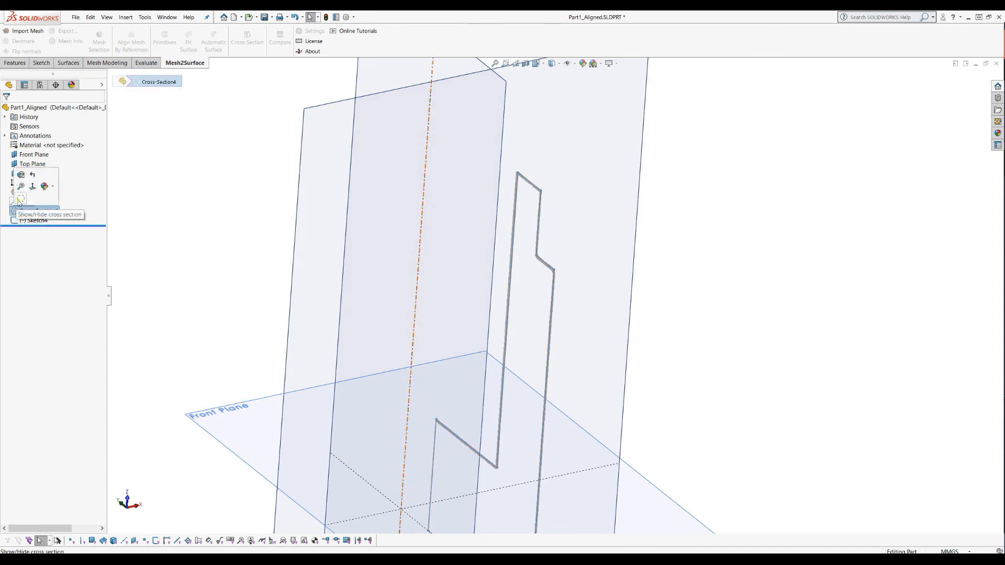
pyautogui.click(20, 199)
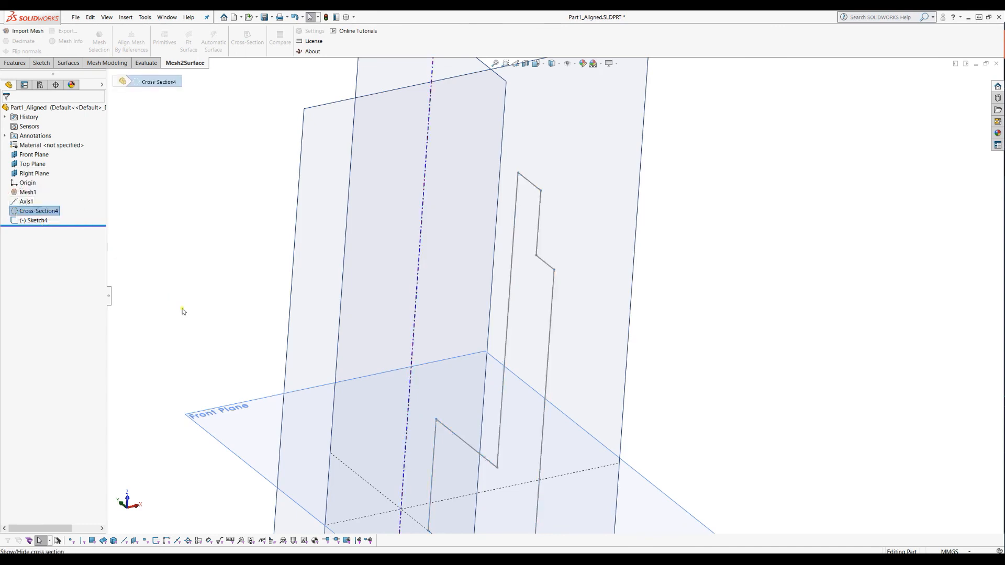
# - Revolve the closed profile sketch 360 degrees about Axis1 into a solid body
pyautogui.click(43, 221)
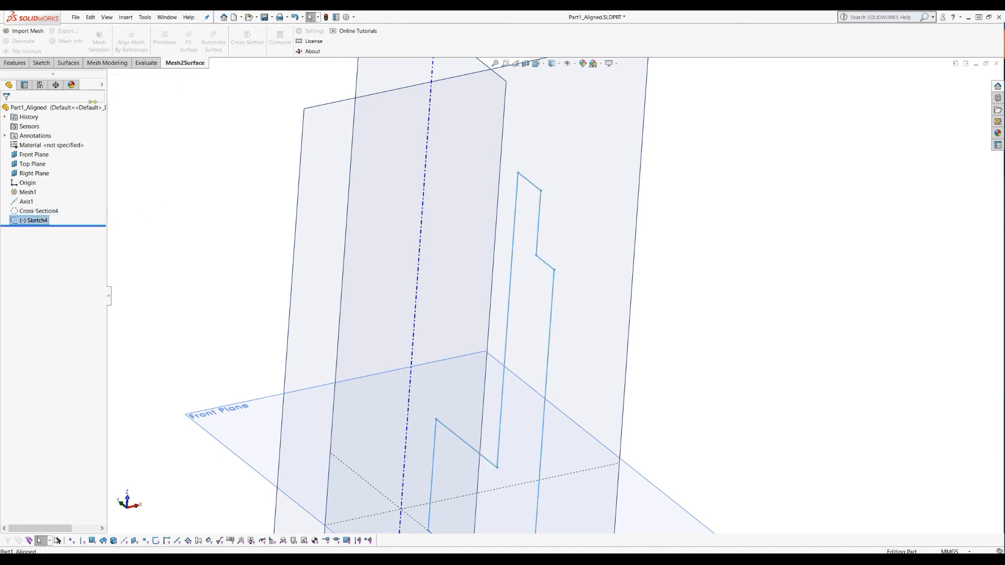
pyautogui.click(36, 62)
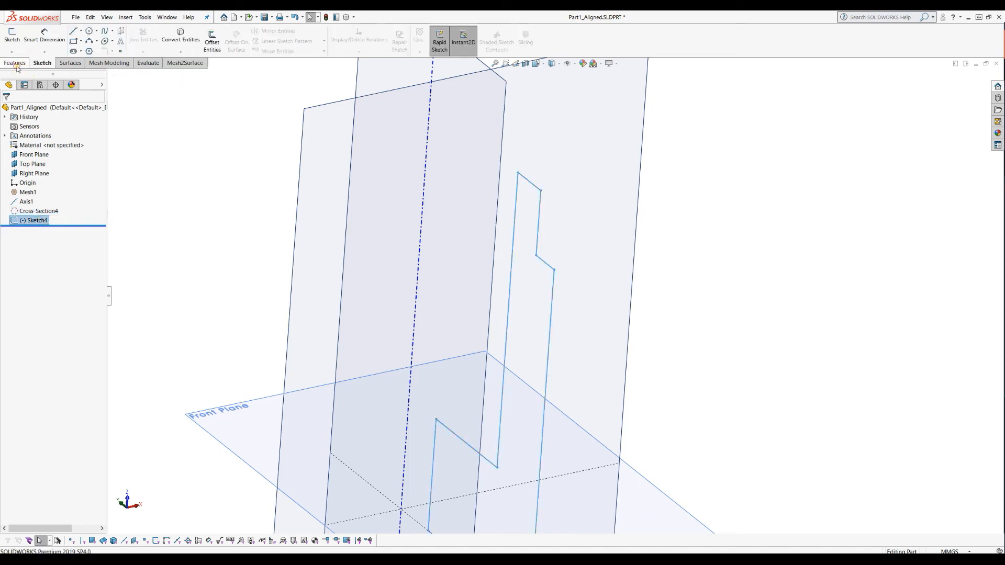
pyautogui.click(16, 64)
pyautogui.click(44, 42)
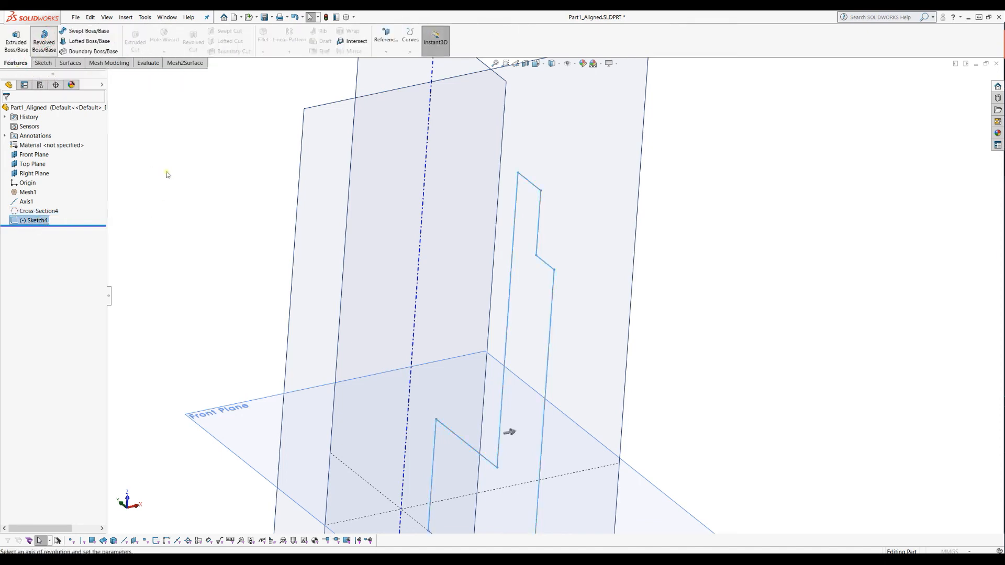
pyautogui.click(55, 141)
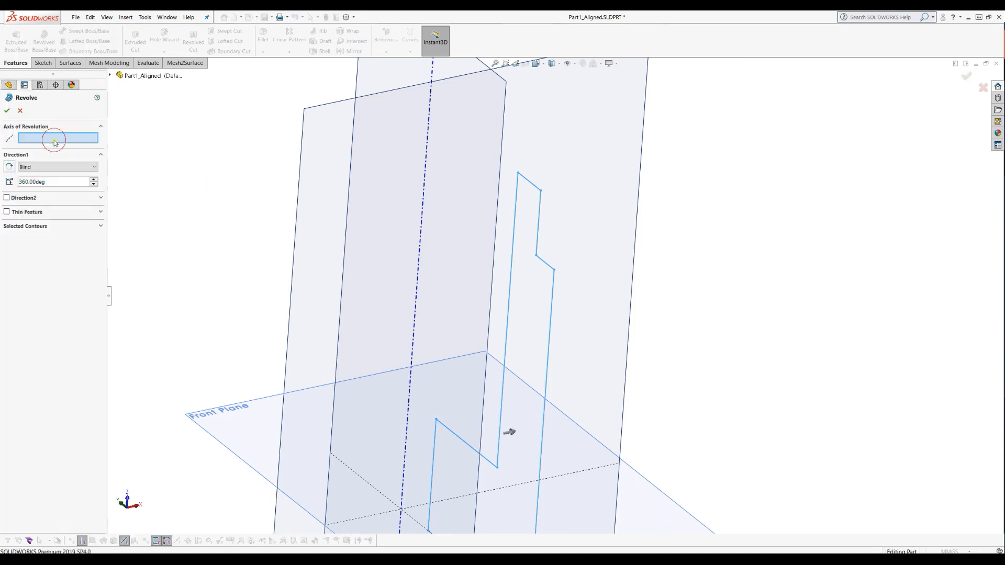
pyautogui.click(432, 73)
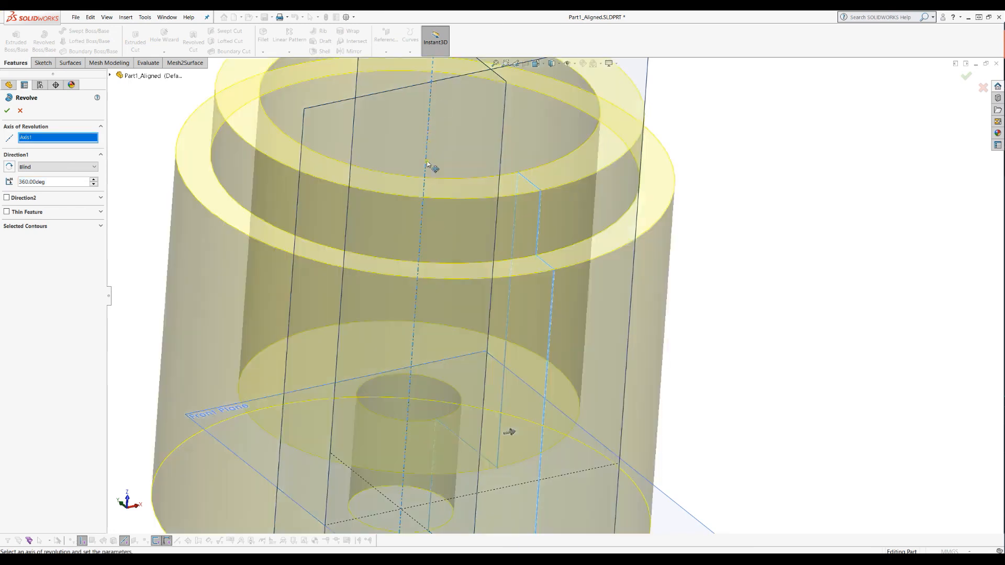
pyautogui.click(7, 110)
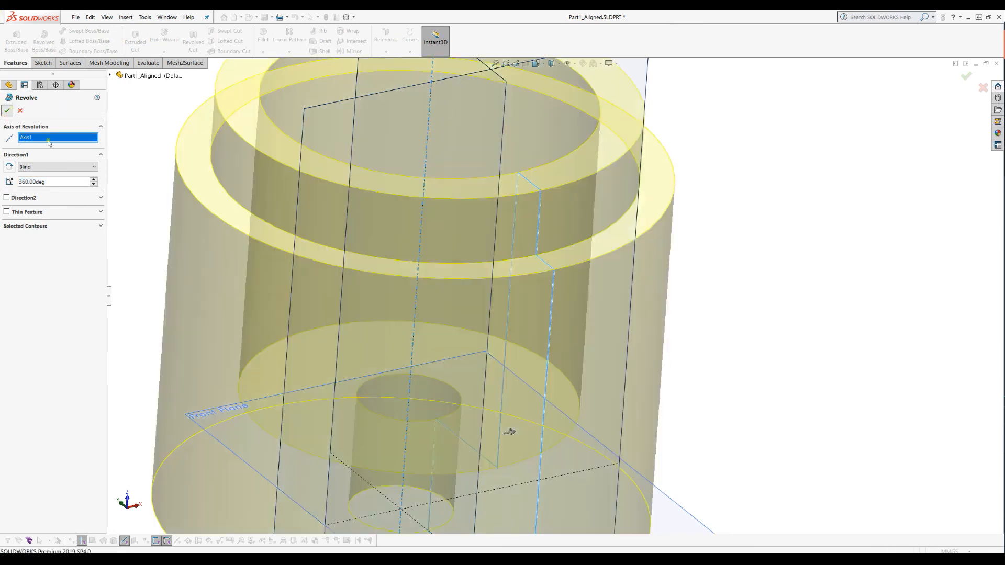
# - Chamfer the outer edge of the revolved body's upper rim with a distance of 10 mm at 45 degrees
pyautogui.scroll(5, 487, 232)
pyautogui.moveTo(472, 258); pyautogui.dragTo(377, 223, button='middle')
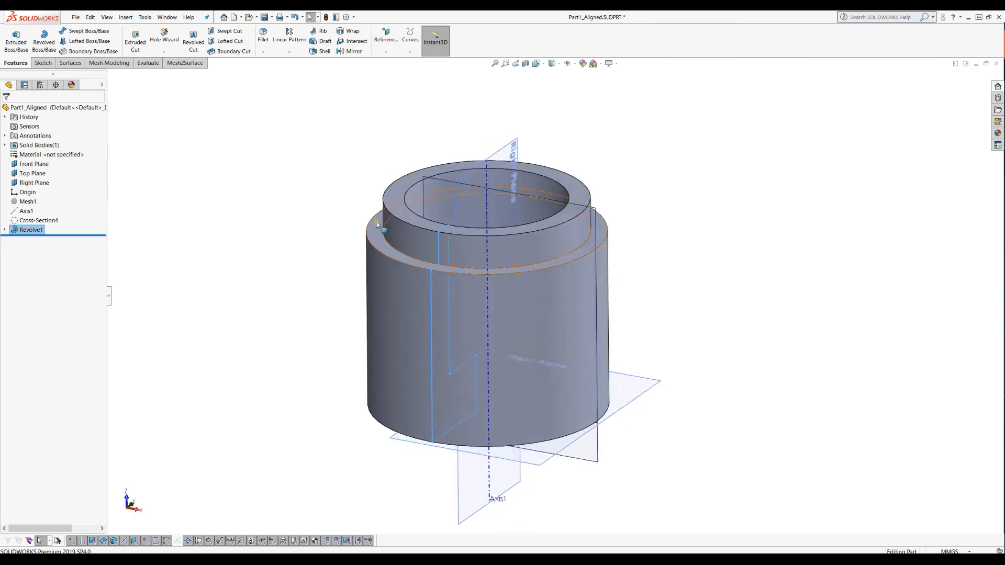
pyautogui.scroll(-3, 552, 181)
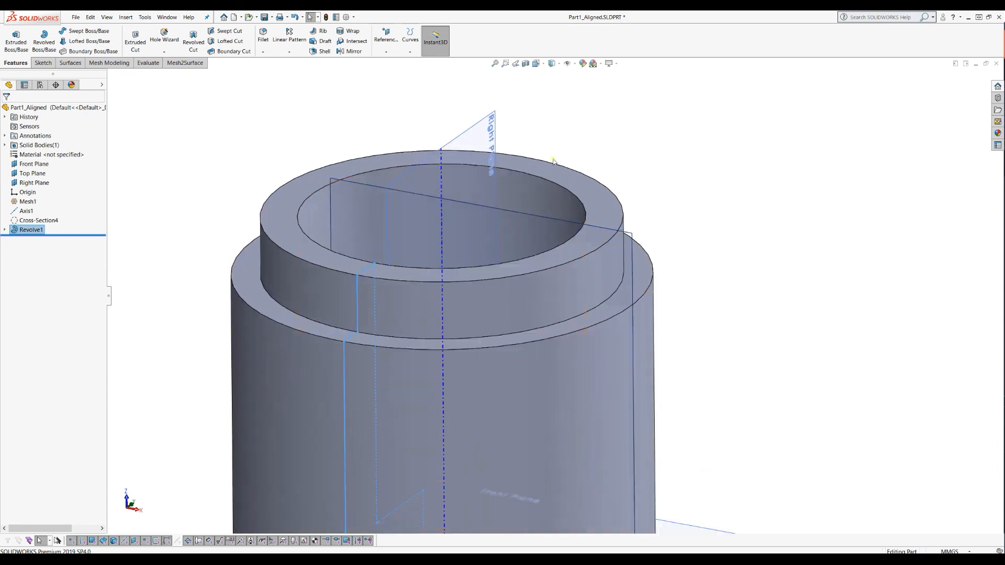
pyautogui.click(623, 214)
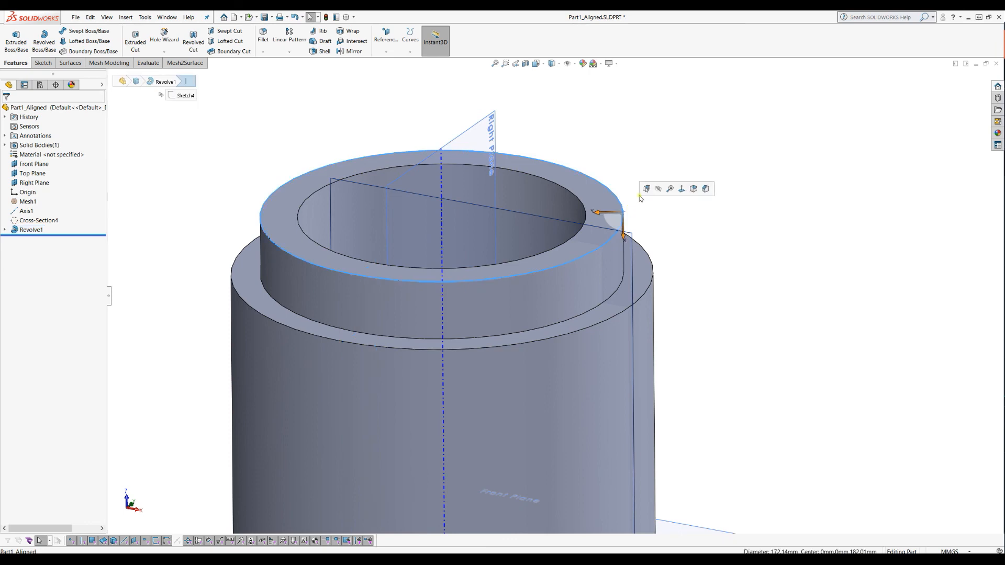
pyautogui.click(705, 189)
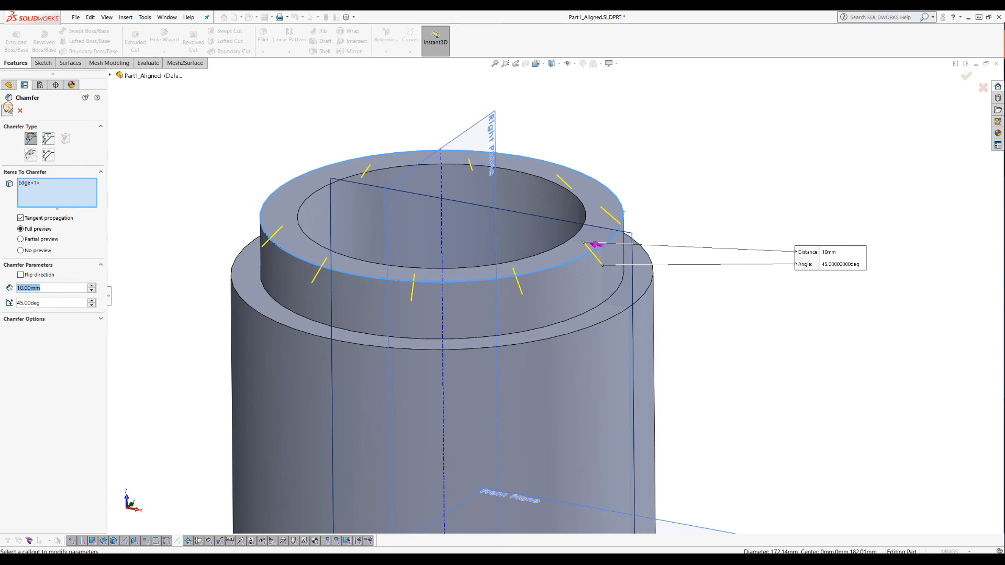
pyautogui.press('Return')
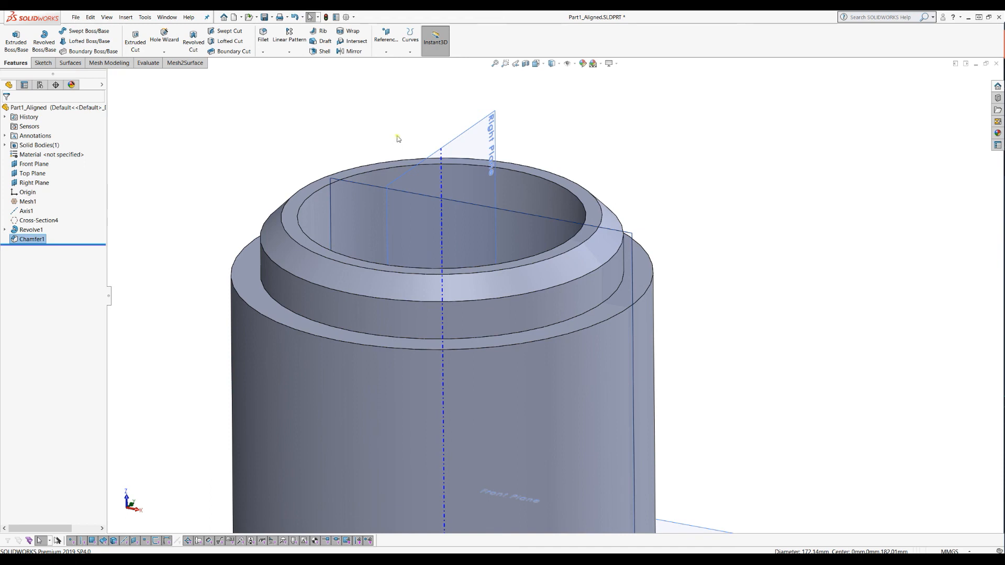
pyautogui.press('f')
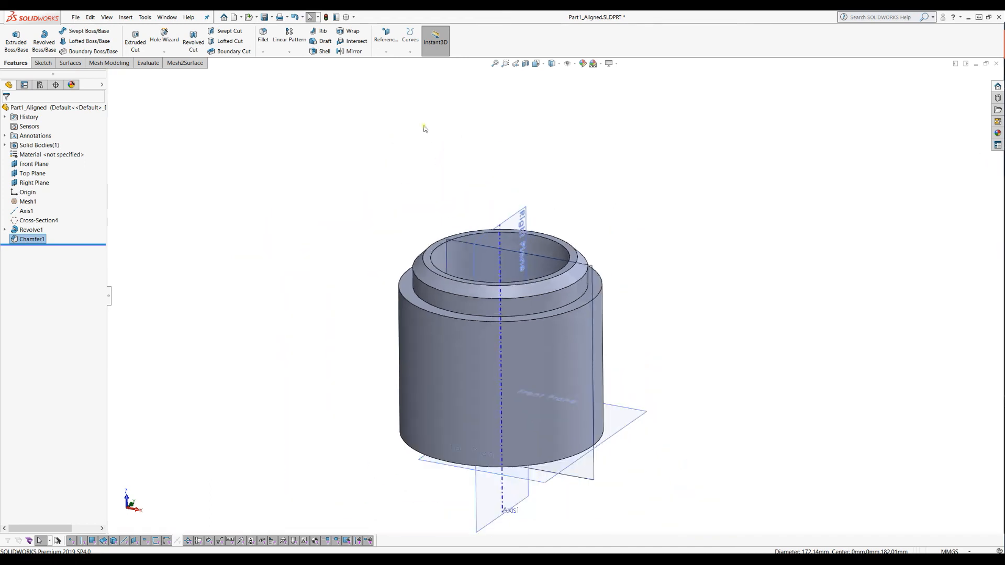
pyautogui.click(410, 299)
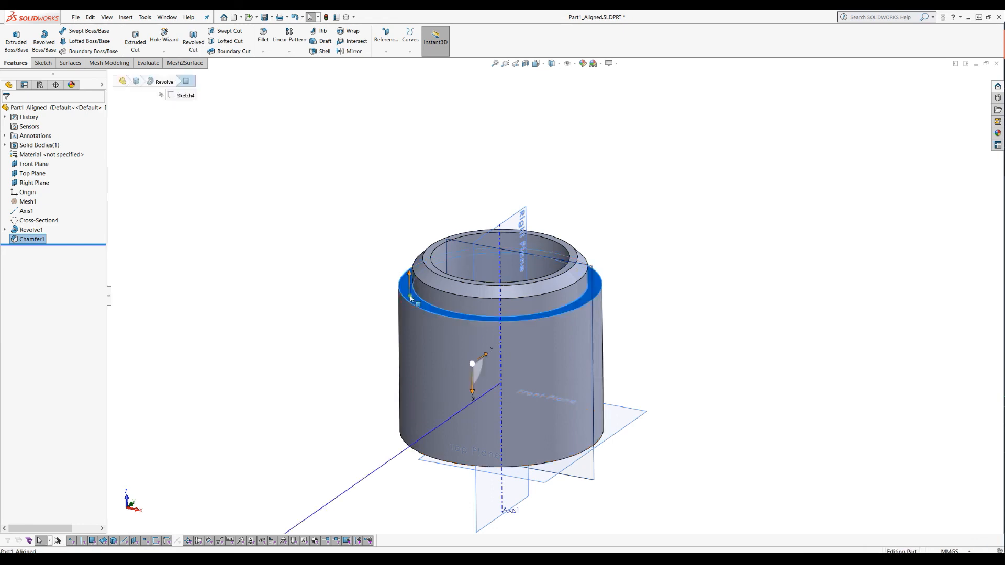
pyautogui.click(189, 62)
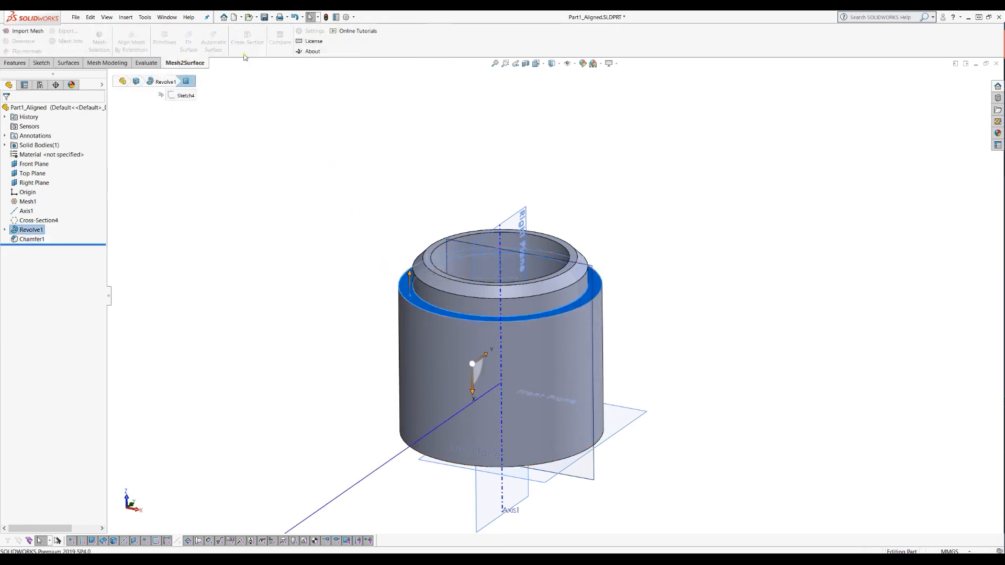
pyautogui.click(29, 241)
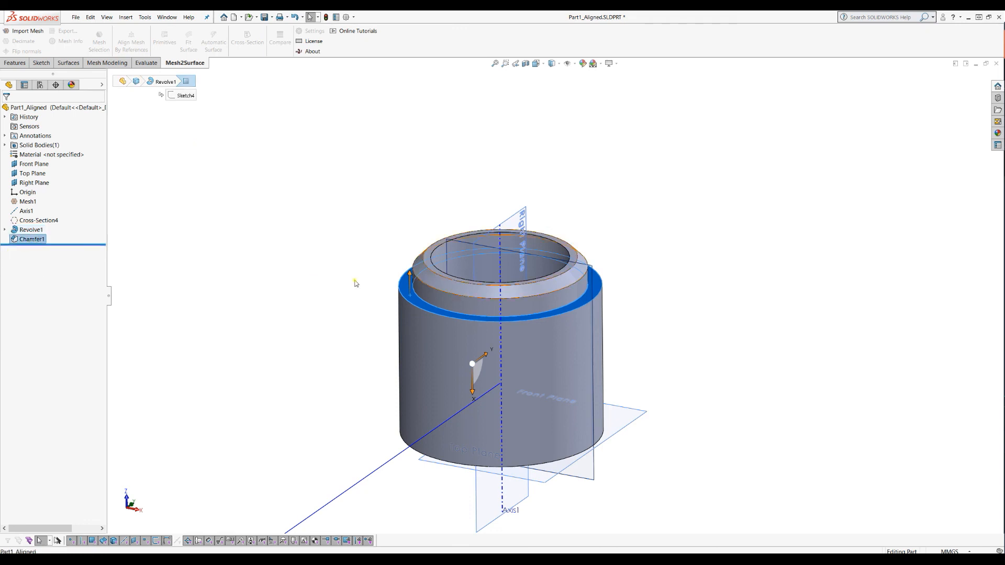
pyautogui.click(405, 292)
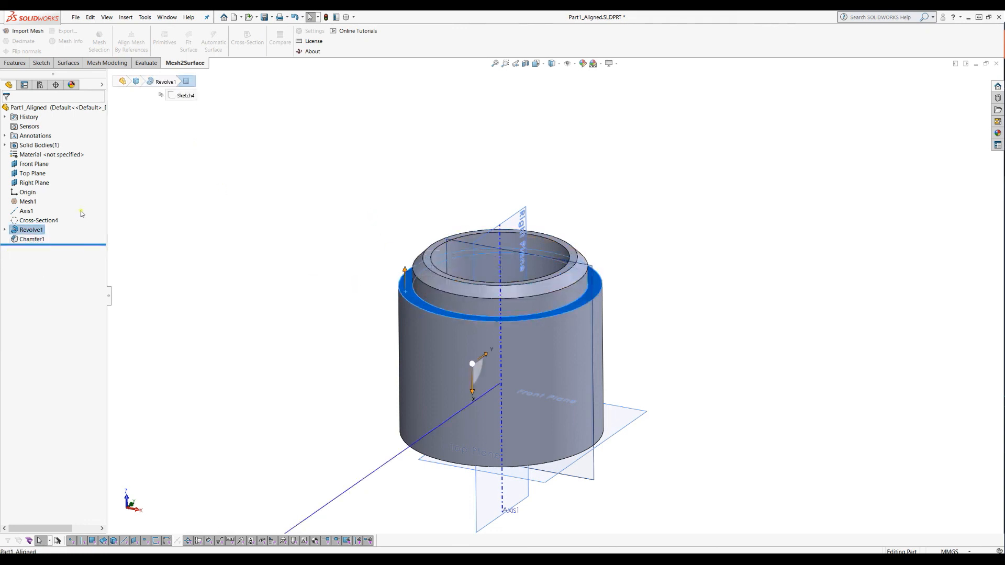
# - Show the hidden mesh, Mesh1, again together with the revolved solid
pyautogui.click(26, 203)
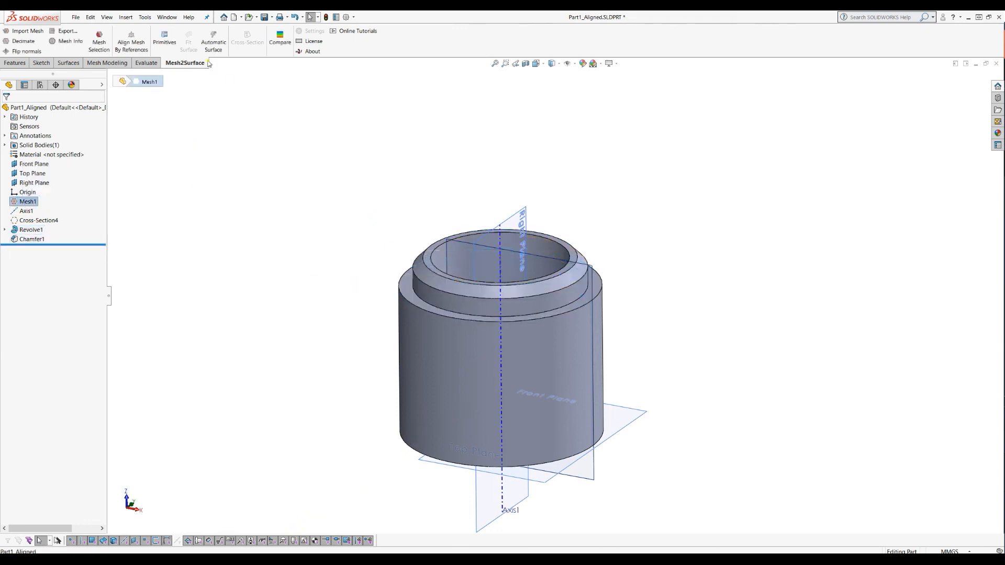
pyautogui.click(13, 202)
pyautogui.click(22, 192)
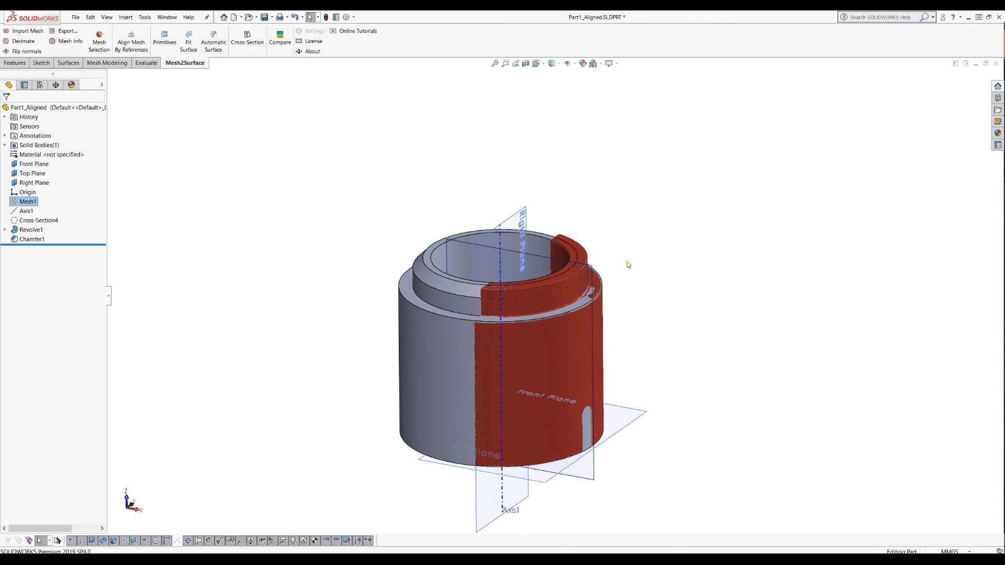
# - Create a single, non-stacked Mesh2Surface cross-section in the plane of the ring-shaped step face below the rim
pyautogui.click(405, 296)
pyautogui.click(248, 45)
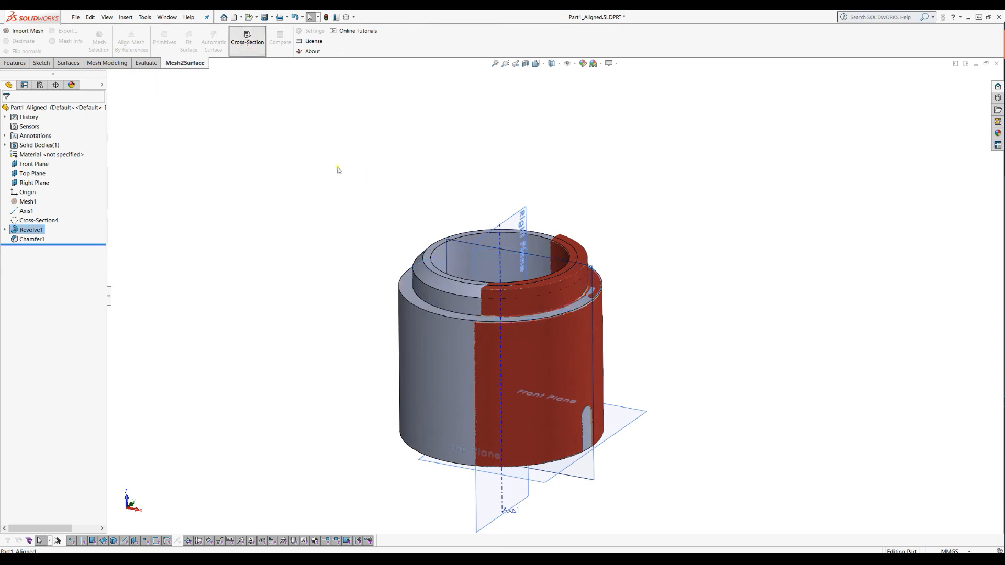
pyautogui.scroll(-4, 600, 316)
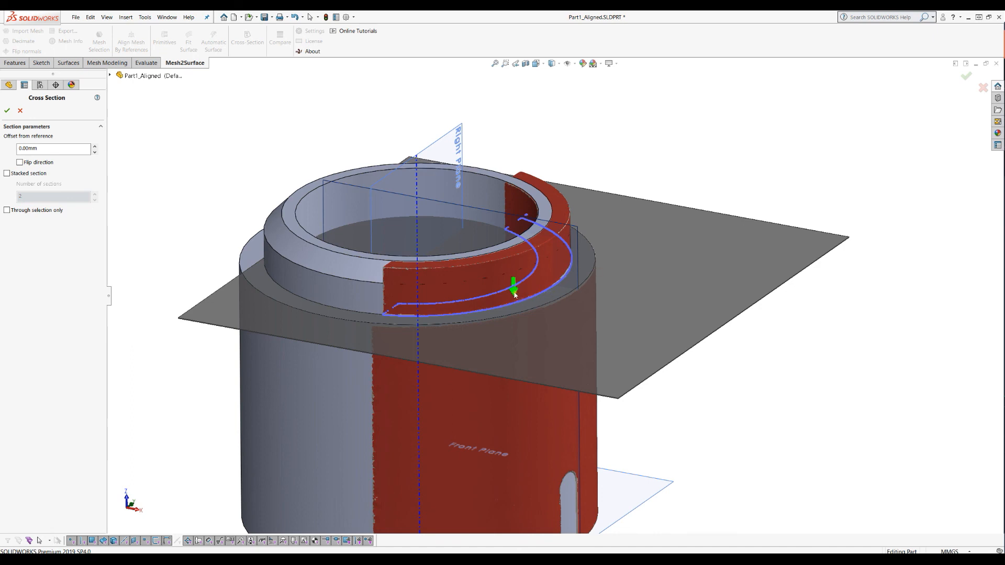
pyautogui.moveTo(516, 284); pyautogui.dragTo(514, 262)
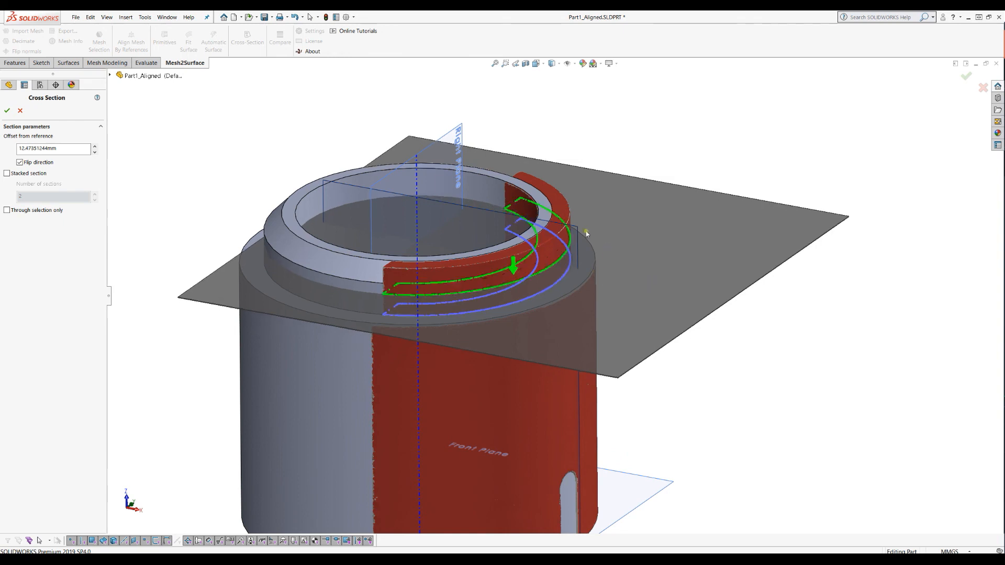
pyautogui.click(7, 111)
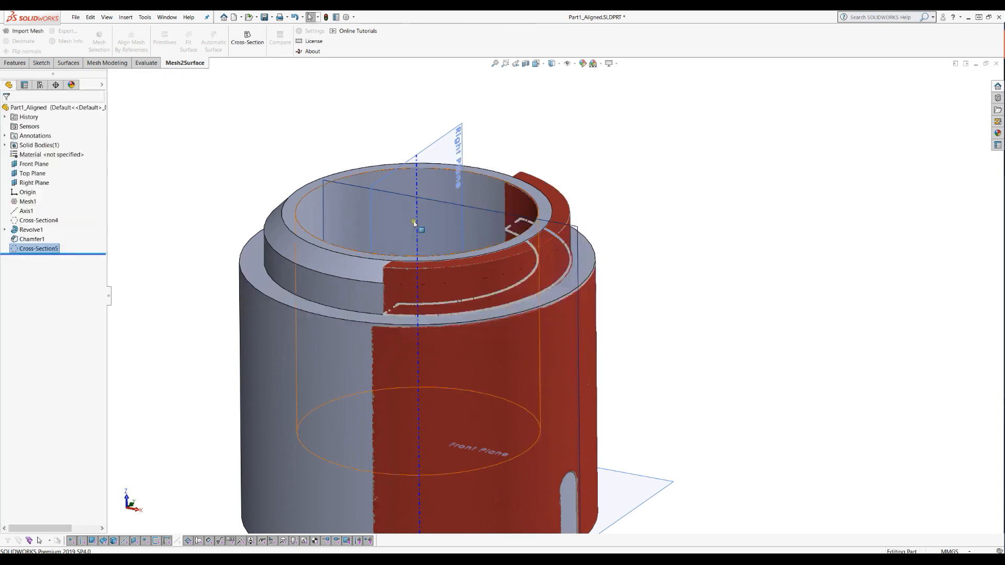
pyautogui.scroll(-4, 557, 260)
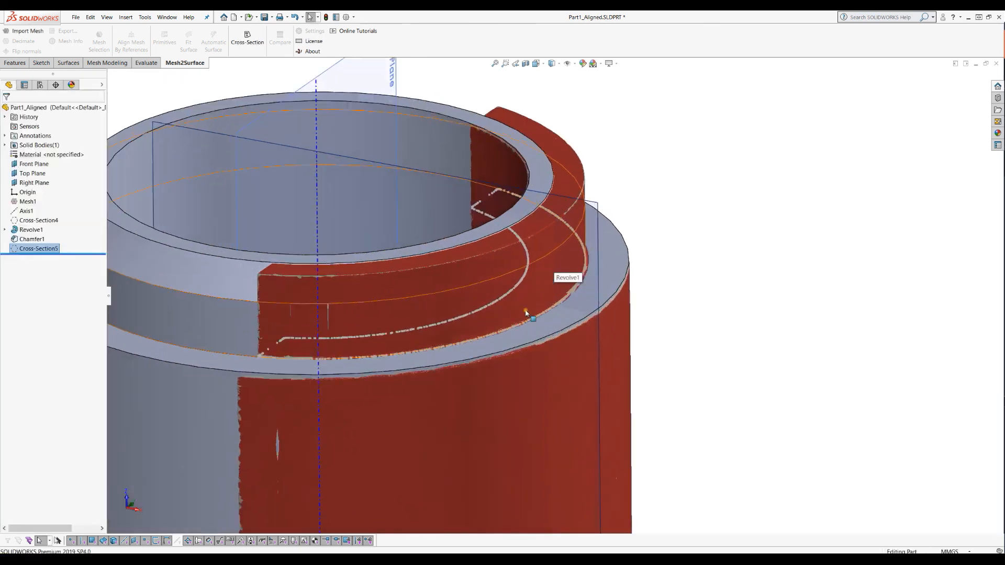
pyautogui.click(565, 318)
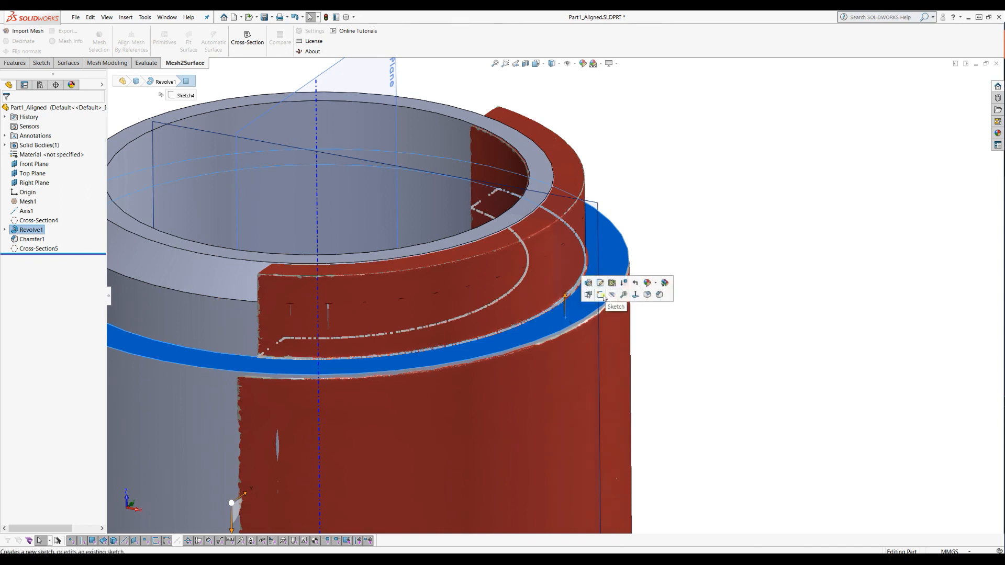
pyautogui.click(668, 232)
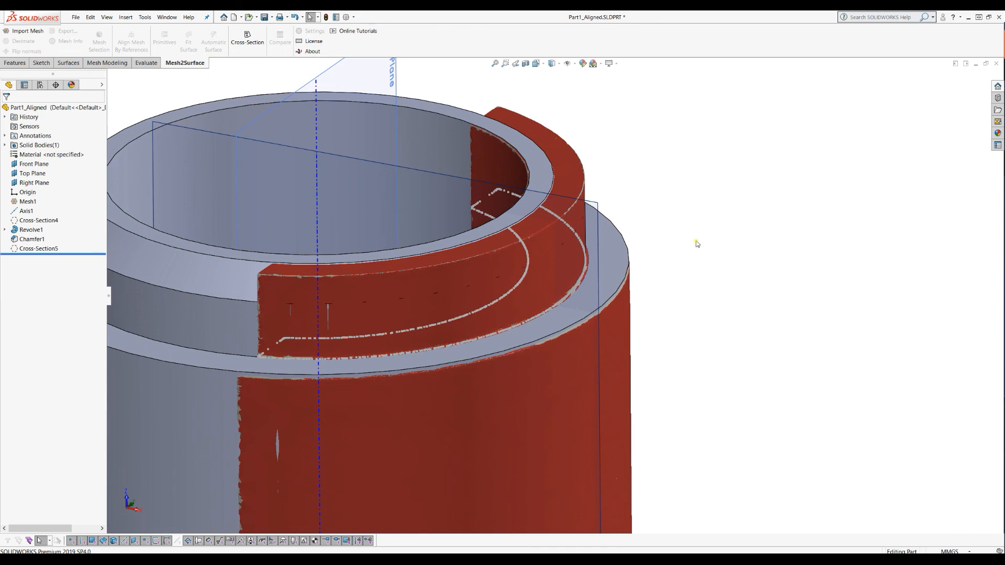